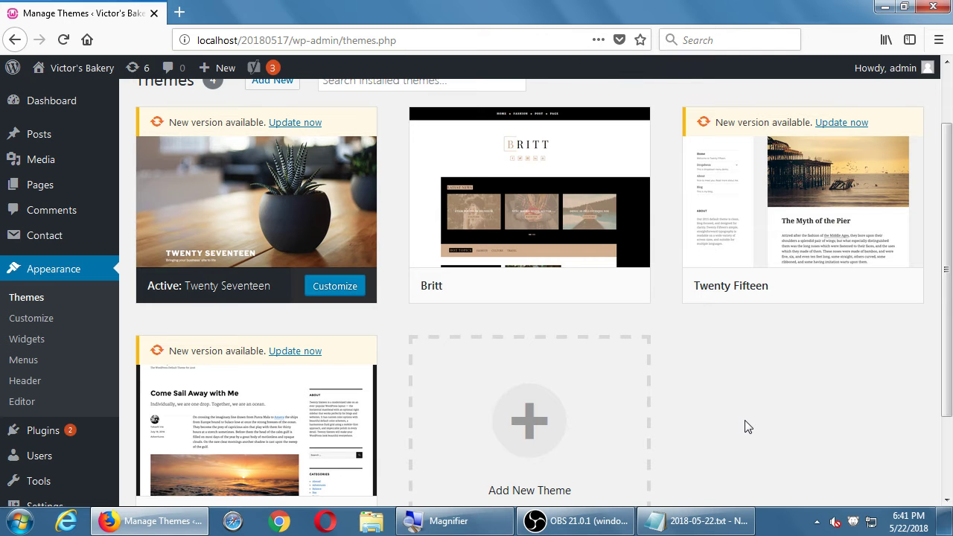
In the Notepad notes, add the further indented line "Any other themes besids that, wastes resources" under the tip on keeping only two themes
click(704, 521)
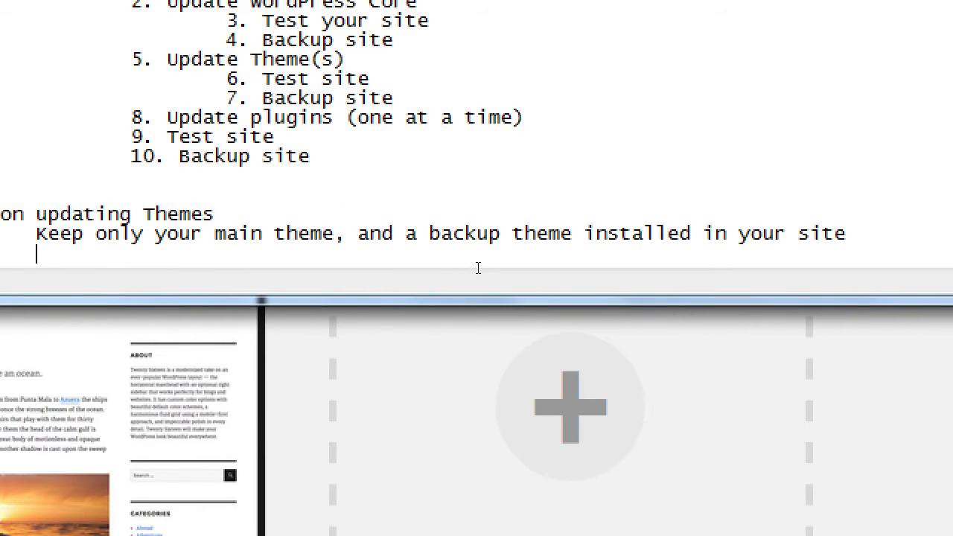
key(Tab)
text(Any other themes b)
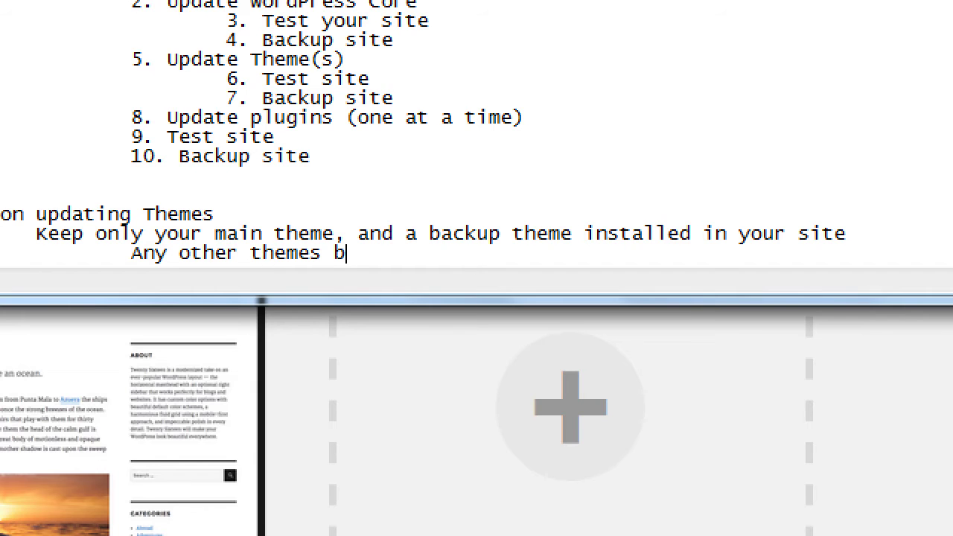
text(esids that, uses)
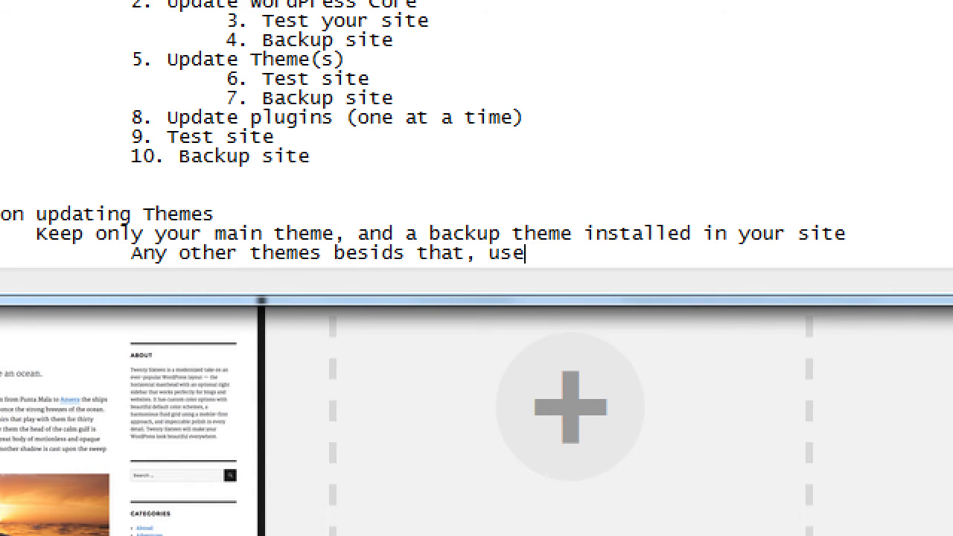
key(BackSpace)
key(BackSpace)
key(BackSpace)
key(BackSpace)
text(wastes resources)
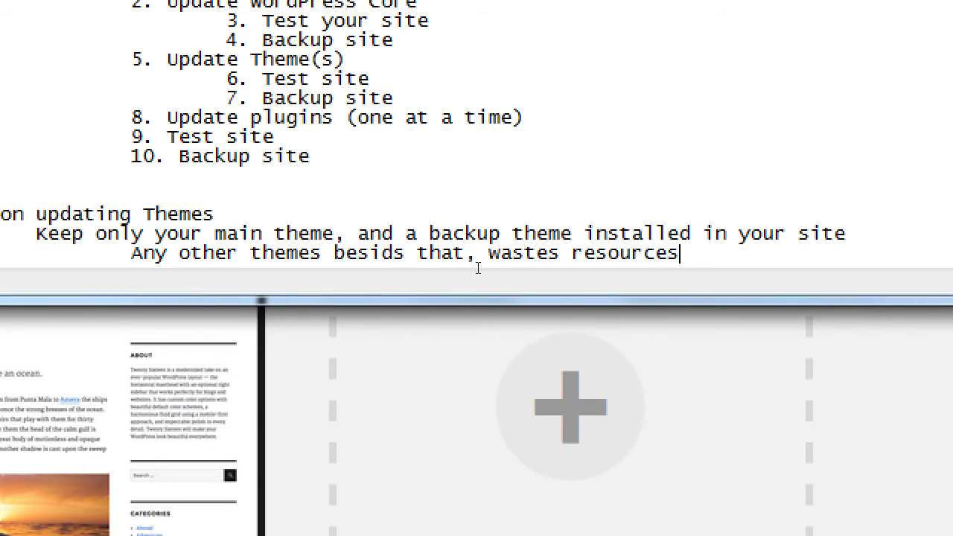
Correct the misspelled word in the last note line to "besides" and return to the WordPress themes page in Firefox
key(ctrl+Left)
key(ctrl+Left)
key(ctrl+Left)
key(Left)
key(Left)
key(Left)
key(Left)
key(Right)
key(Right)
text(e)
key(End)
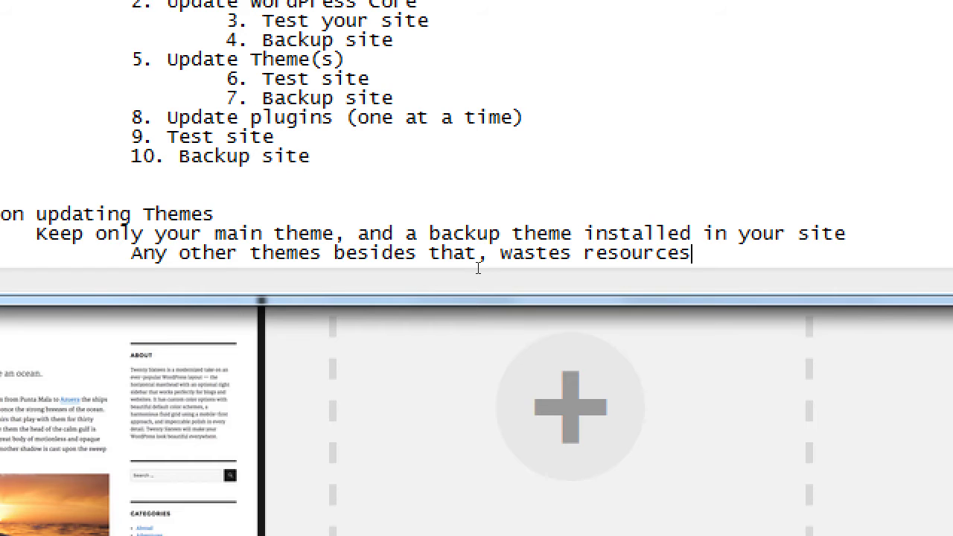
key(super+minus)
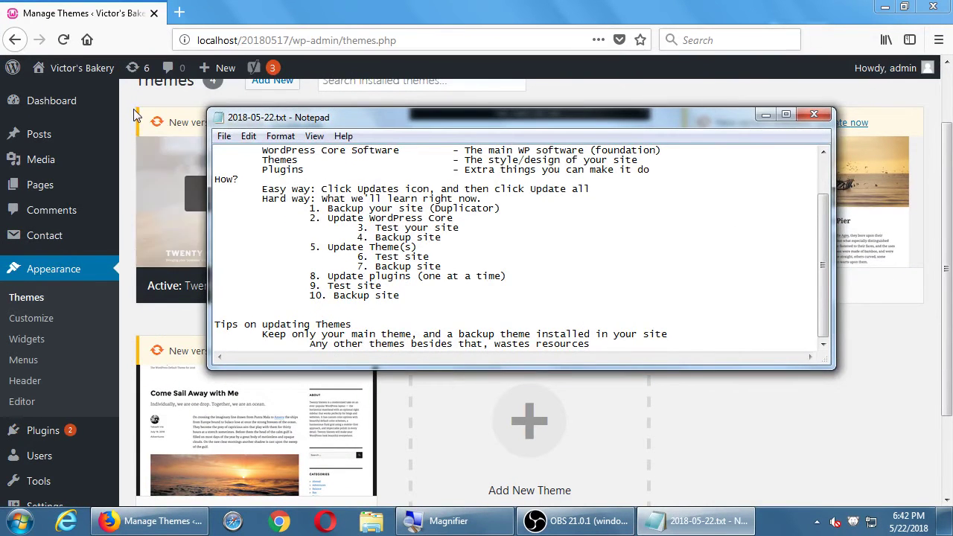
click(135, 115)
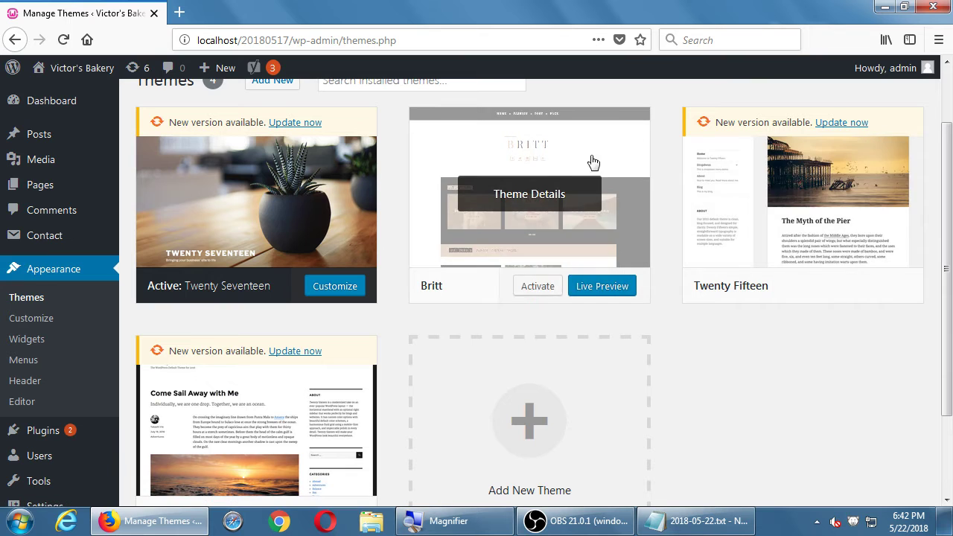
Add two line breaks at the end of the Notepad notes and switch back to the WordPress themes page
mouse_move(564, 153)
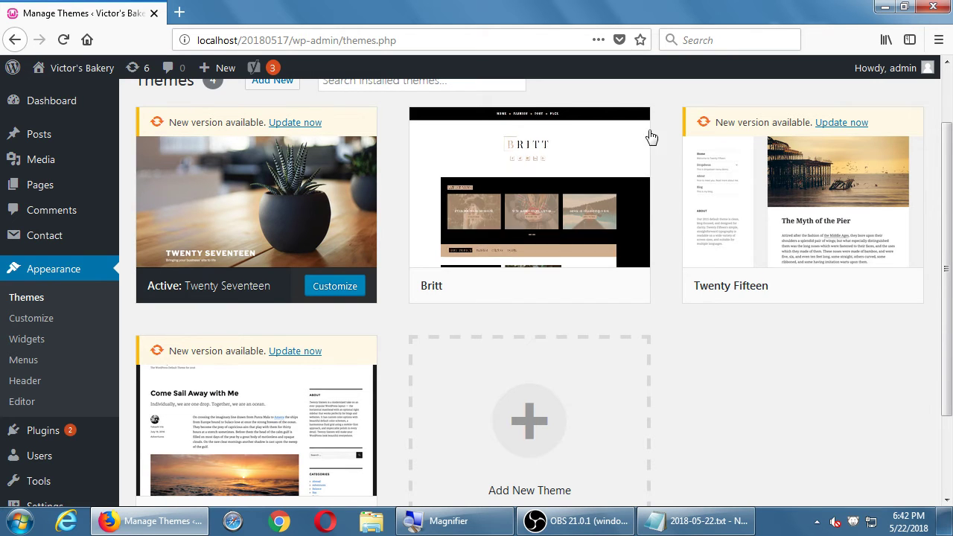
mouse_move(600, 157)
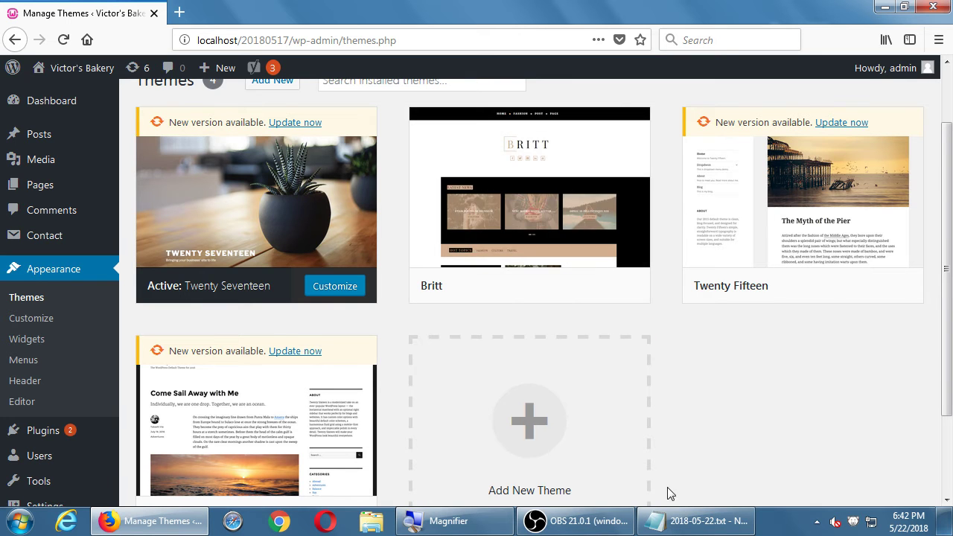
click(702, 520)
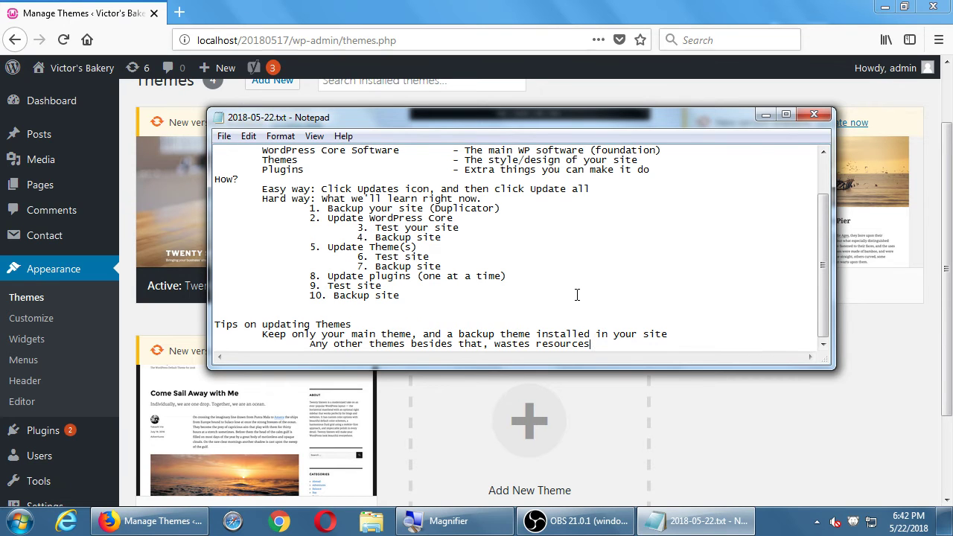
key(Return)
key(Return)
click(769, 427)
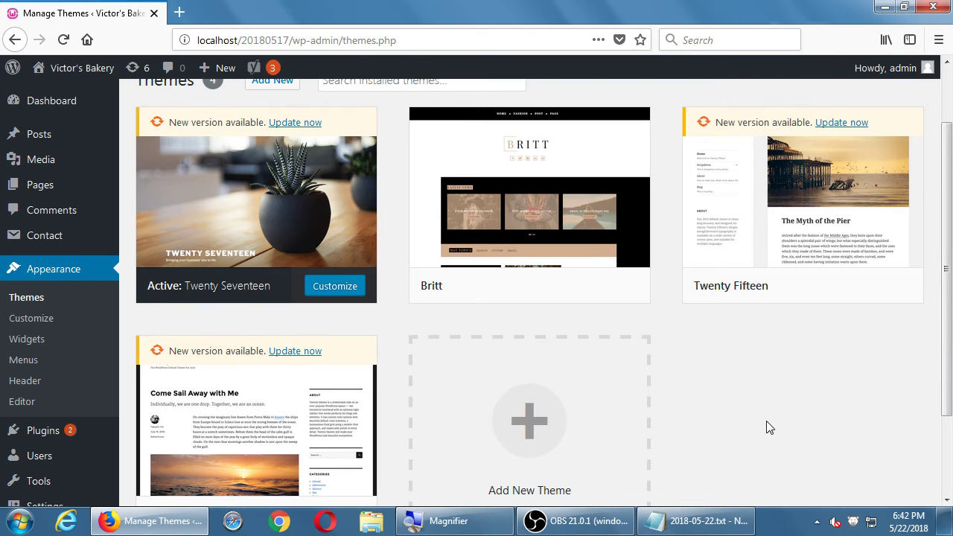
Examine the installed themes and compare them with the available theme updates on the WordPress Updates page
scroll(769, 427, down, 3)
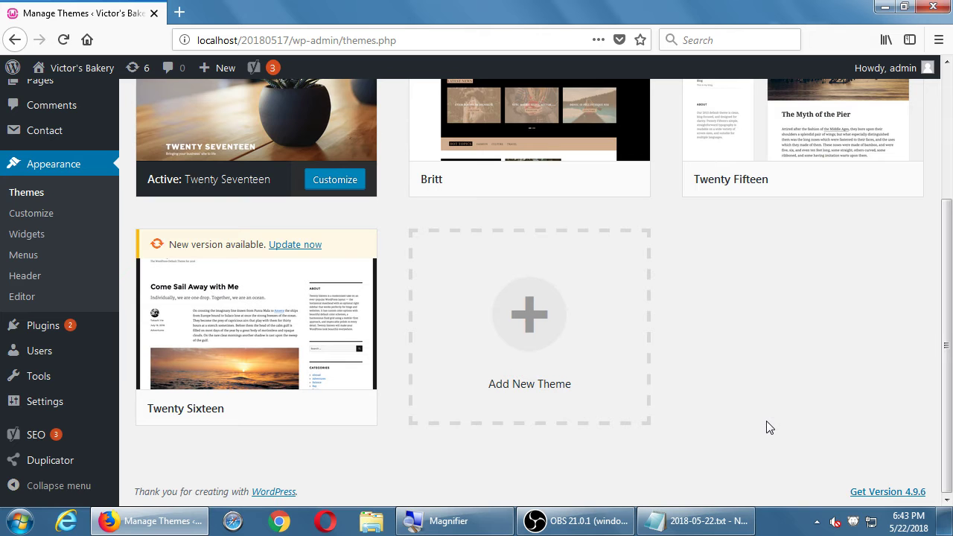
scroll(769, 427, up, 1)
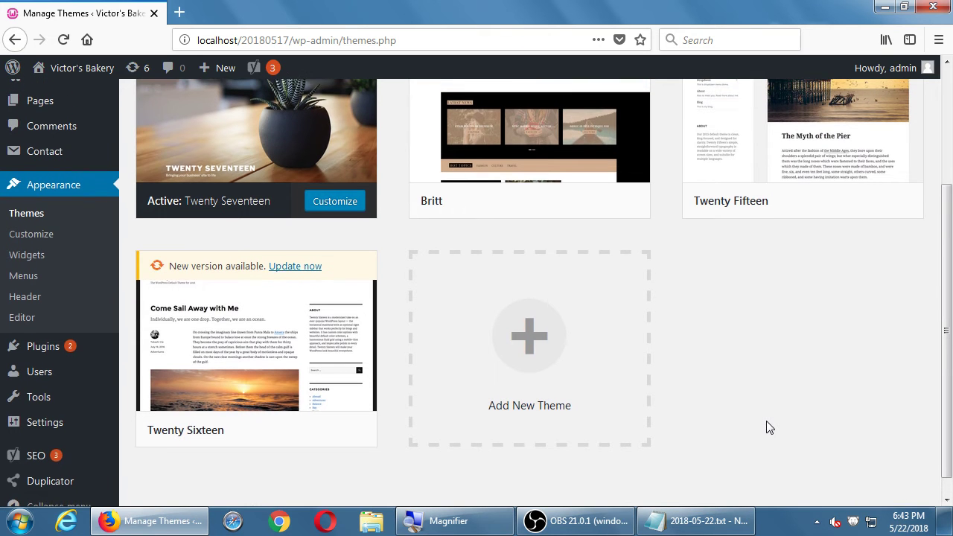
scroll(769, 427, up, 1)
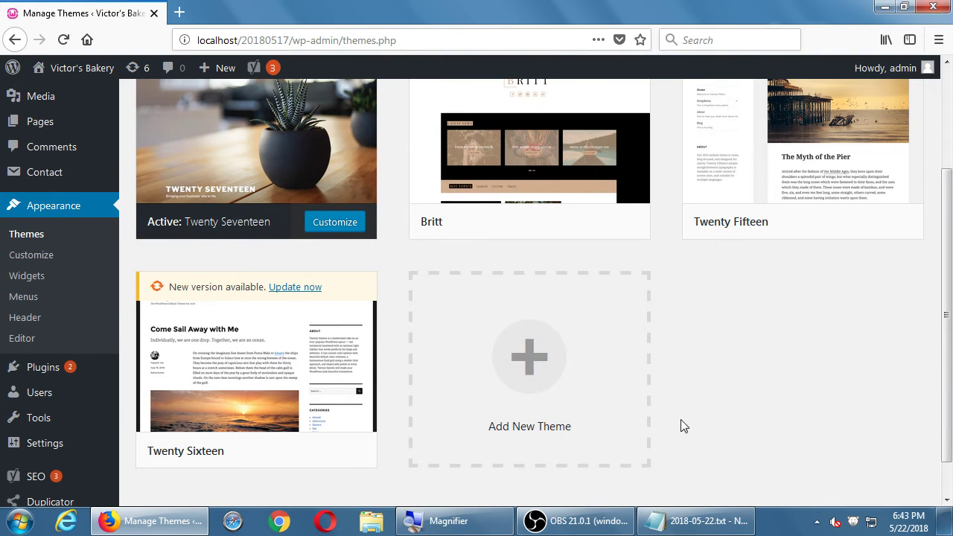
key(alt+Left)
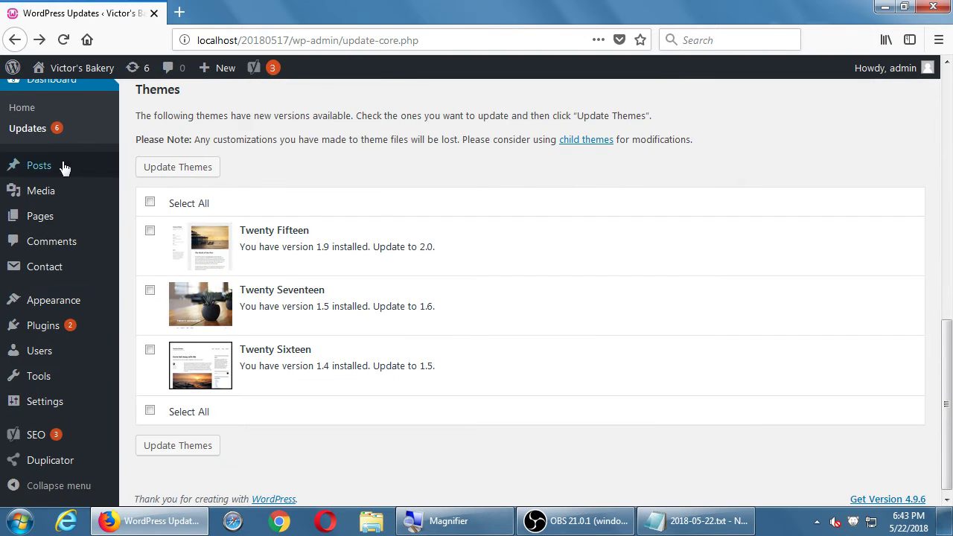
click(38, 39)
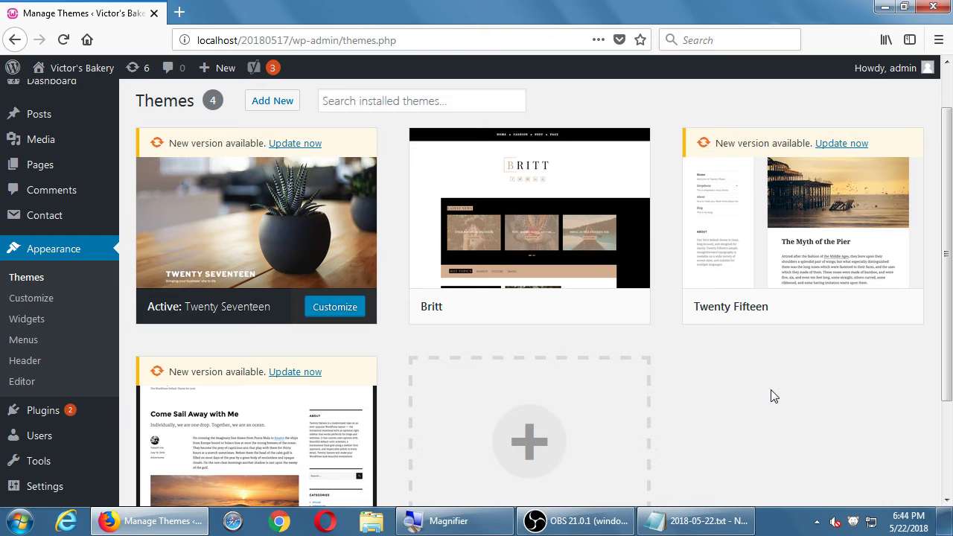
mouse_move(432, 215)
mouse_move(570, 163)
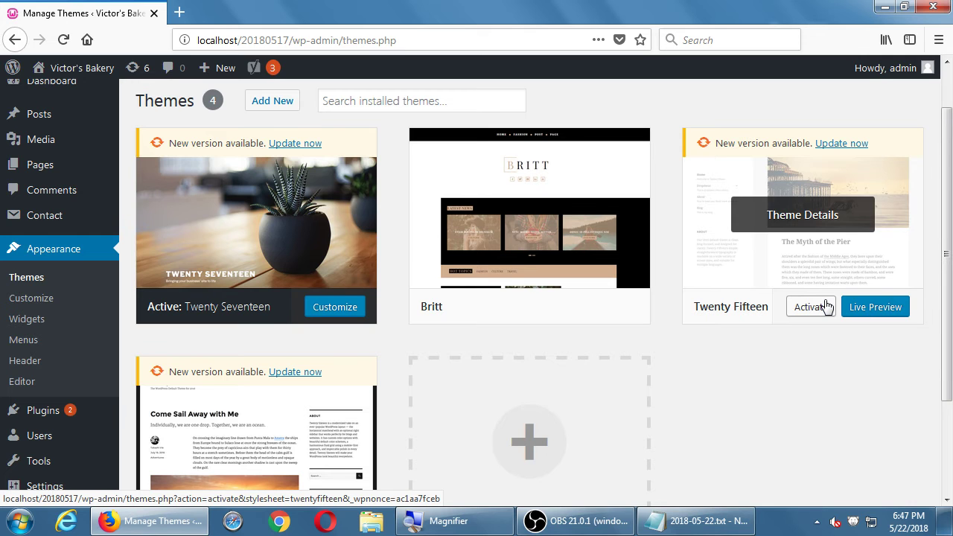
Open the Installed Plugins page and review which plugins are active, inactive or have updates available
click(826, 307)
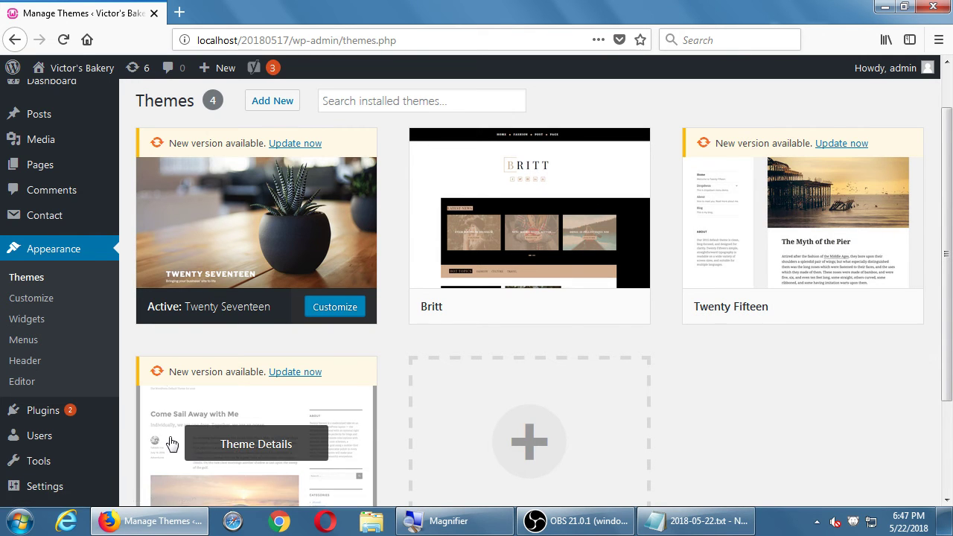
click(165, 411)
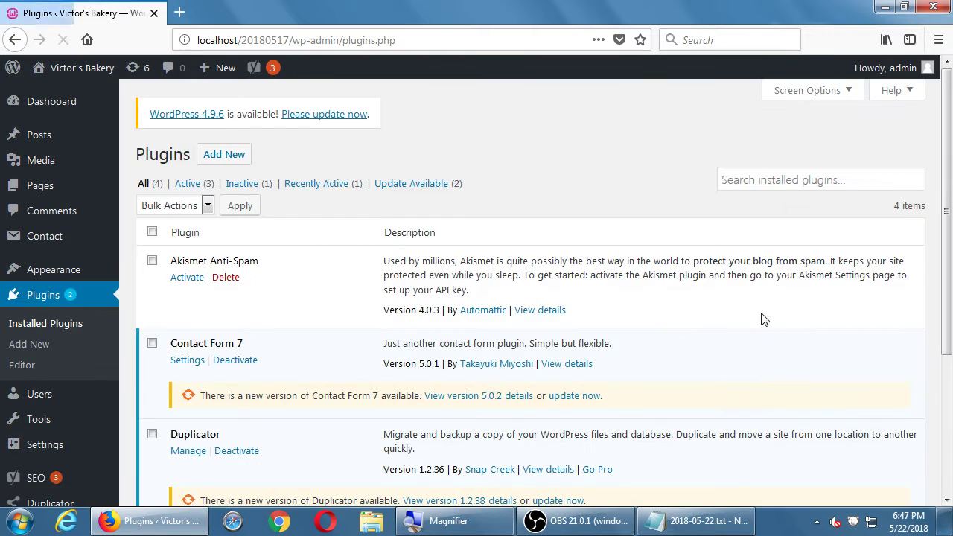
scroll(624, 255, down, 3)
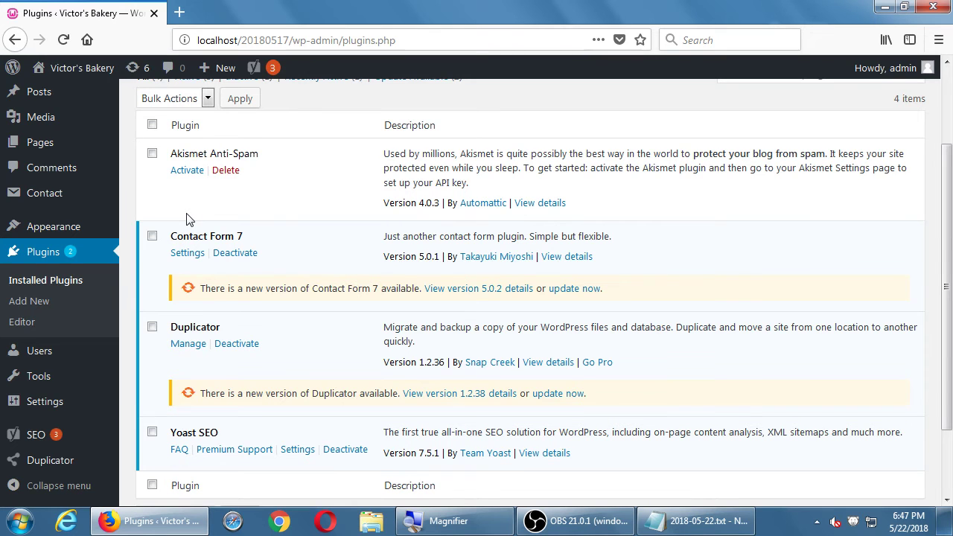
scroll(336, 182, up, 3)
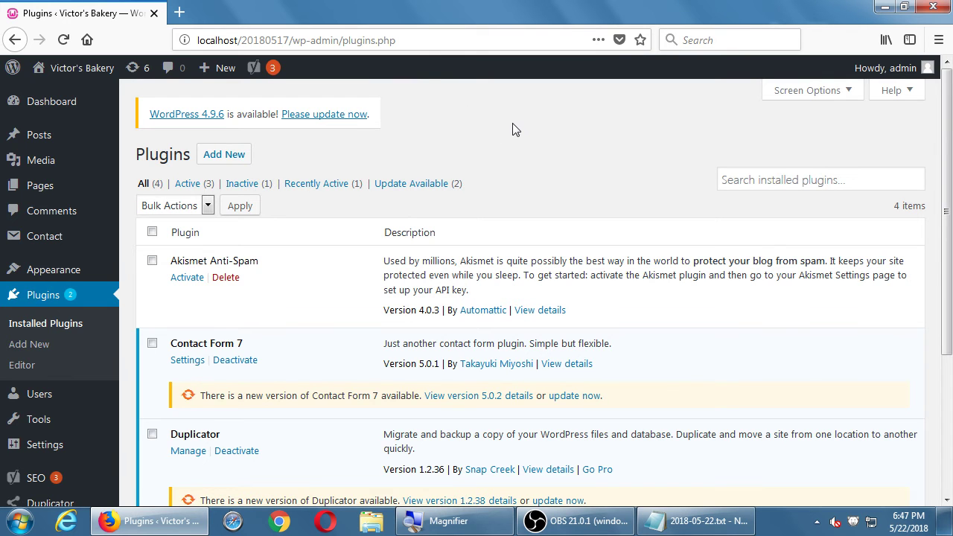
scroll(512, 129, down, 2)
scroll(512, 130, down, 2)
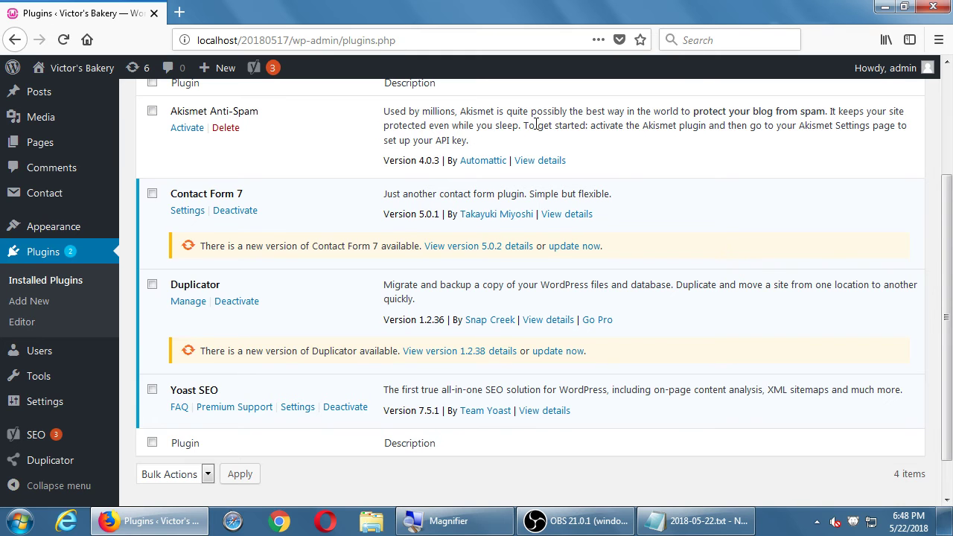
scroll(535, 127, up, 4)
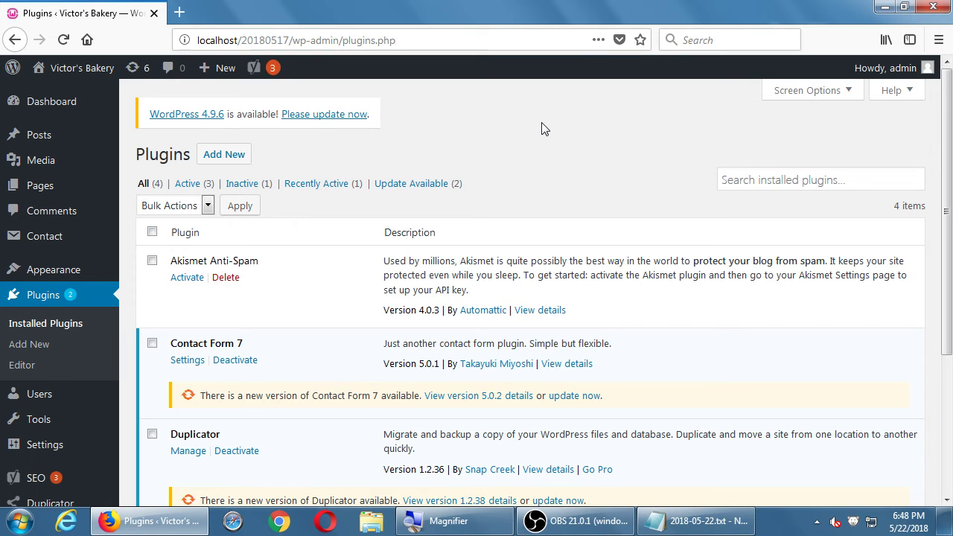
Reopen the installed themes page and look through all the theme cards
click(58, 283)
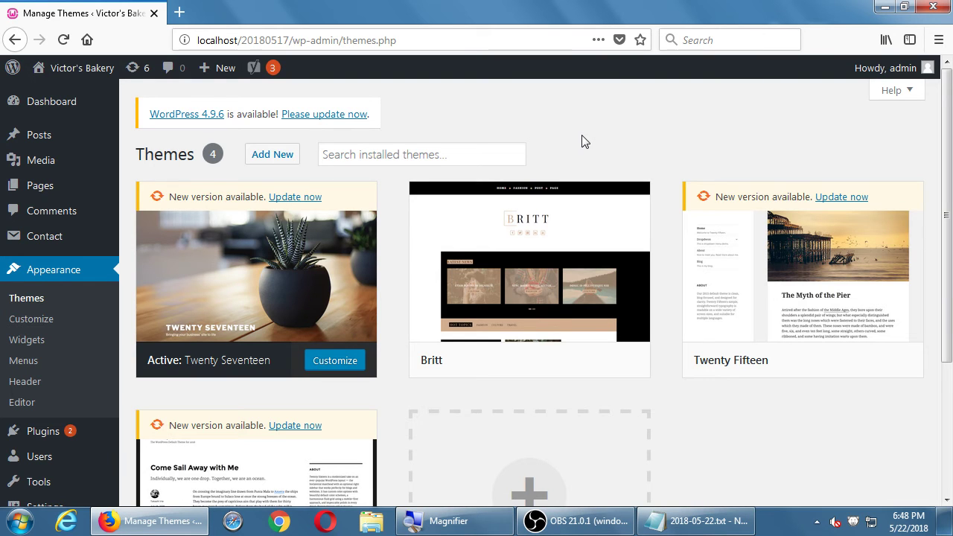
scroll(632, 164, down, 5)
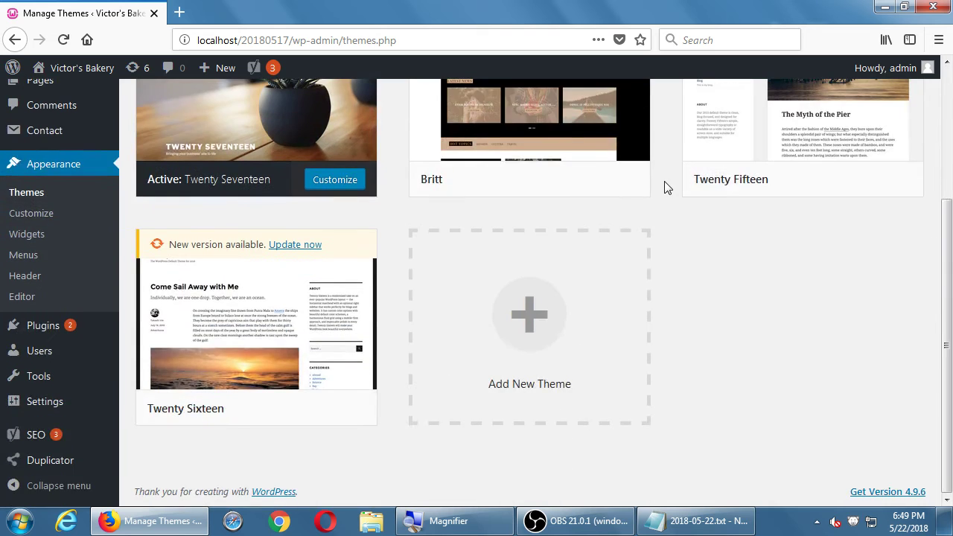
scroll(666, 188, up, 5)
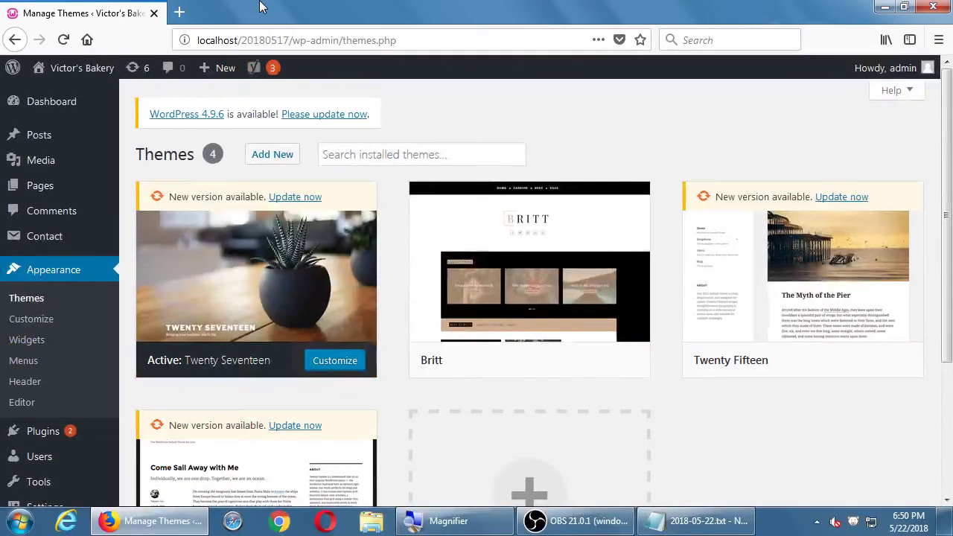
Go back to the WordPress Updates page and review the available plugin and theme updates
mouse_move(227, 256)
key(alt+Left)
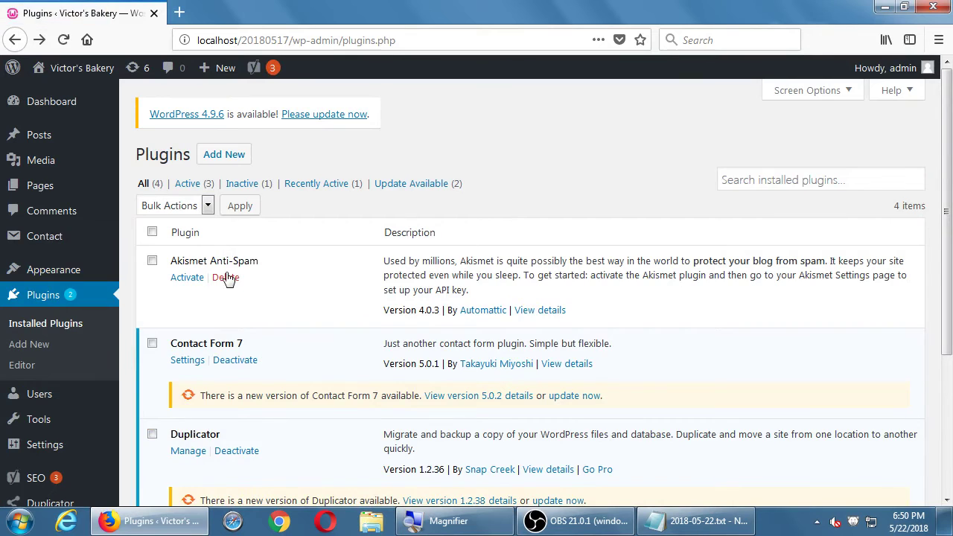
key(alt+Left)
key(alt+Left)
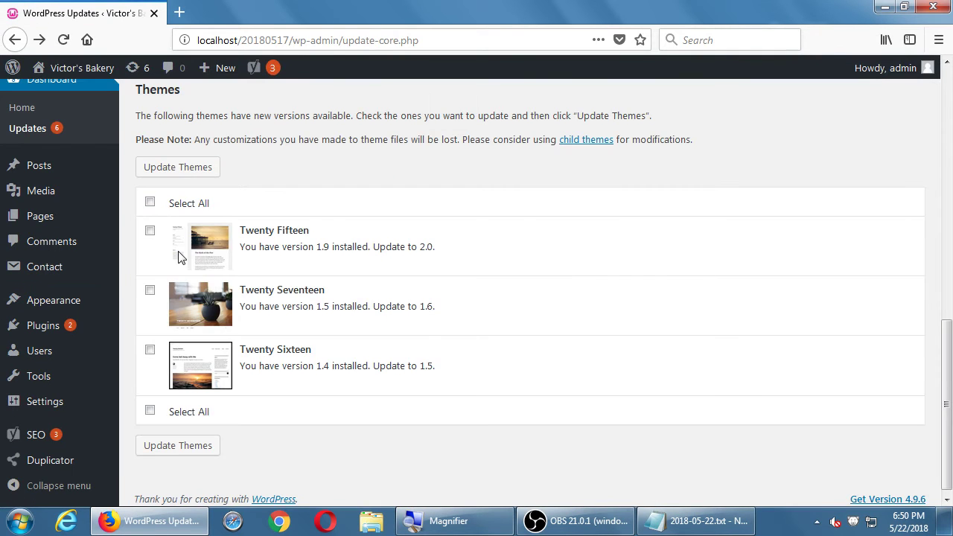
scroll(178, 250, up, 10)
scroll(399, 255, down, 6)
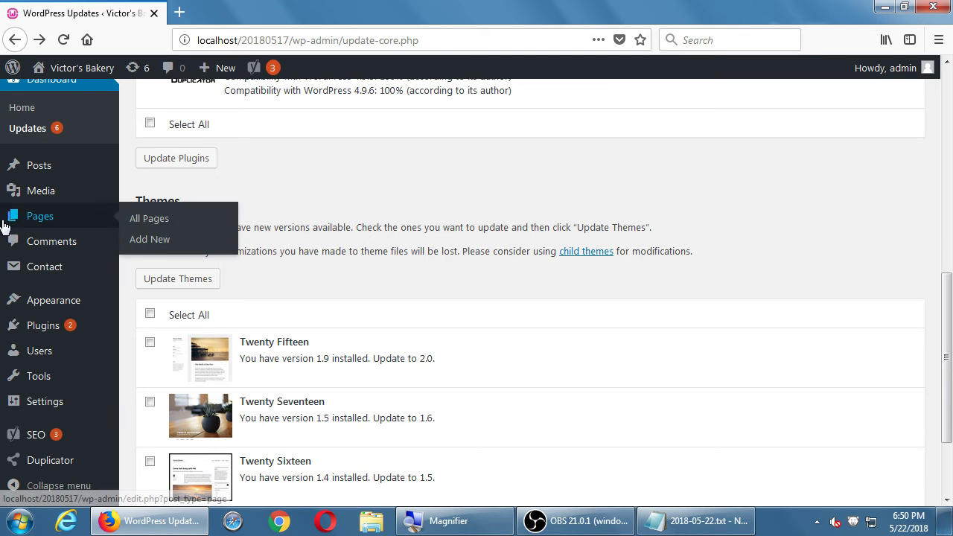
From the installed themes page, open the details of the Twenty Fifteen theme and delete it, confirming the deletion
mouse_move(66, 299)
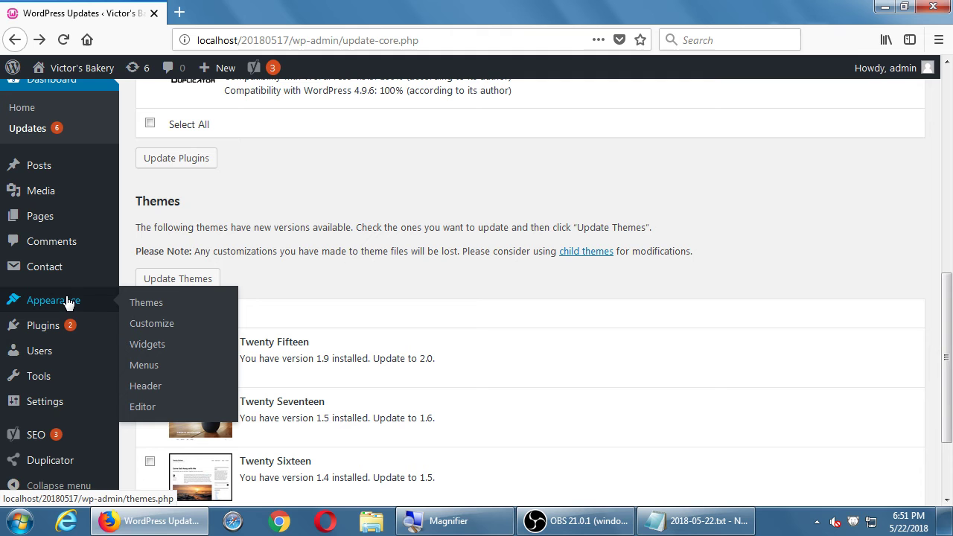
click(146, 302)
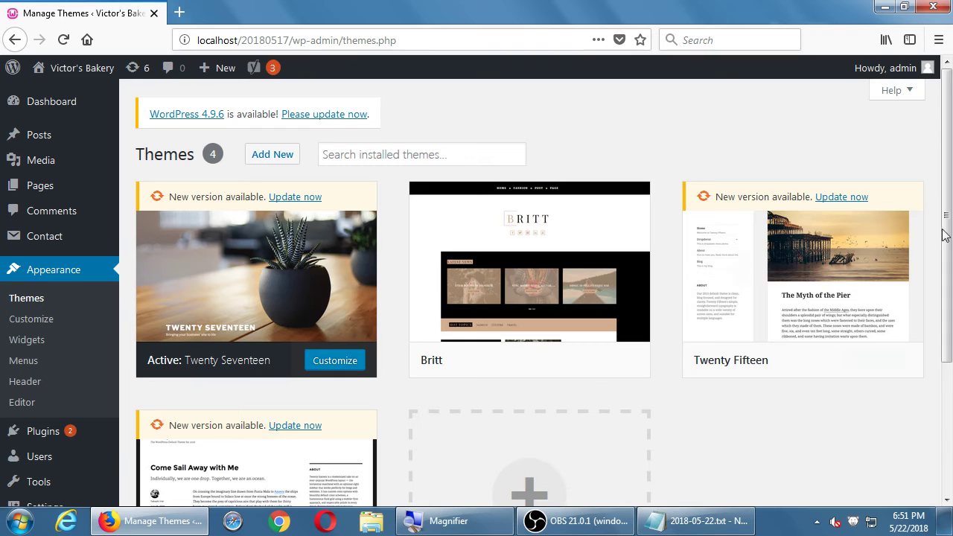
mouse_move(836, 263)
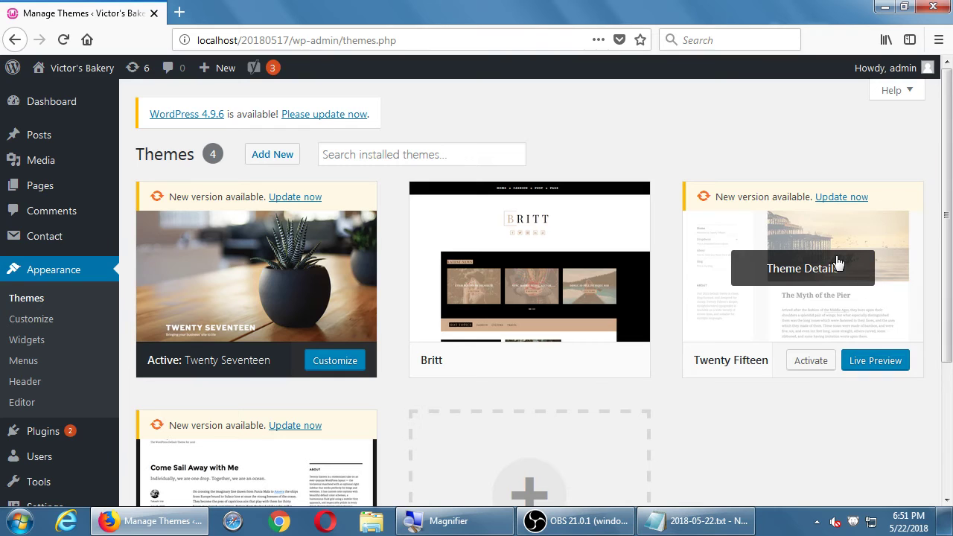
click(789, 277)
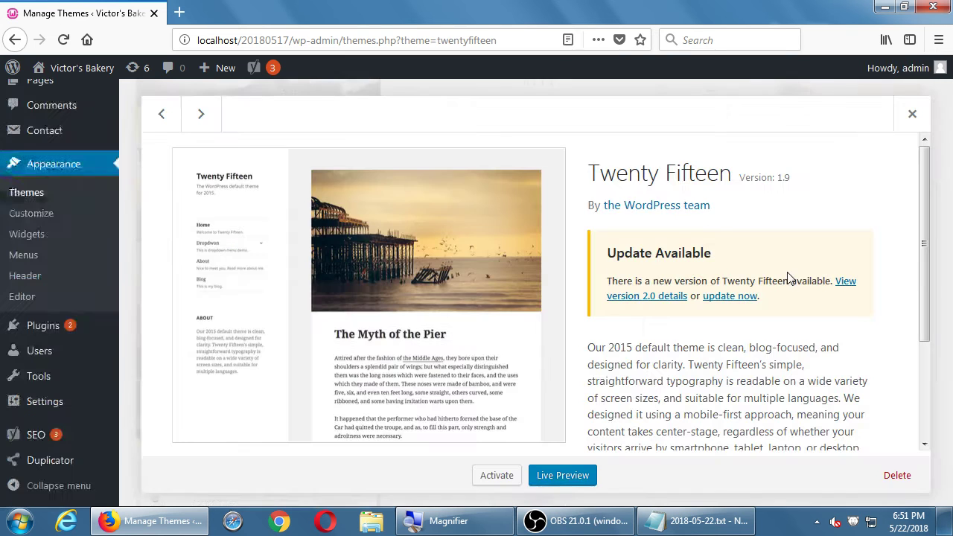
click(897, 475)
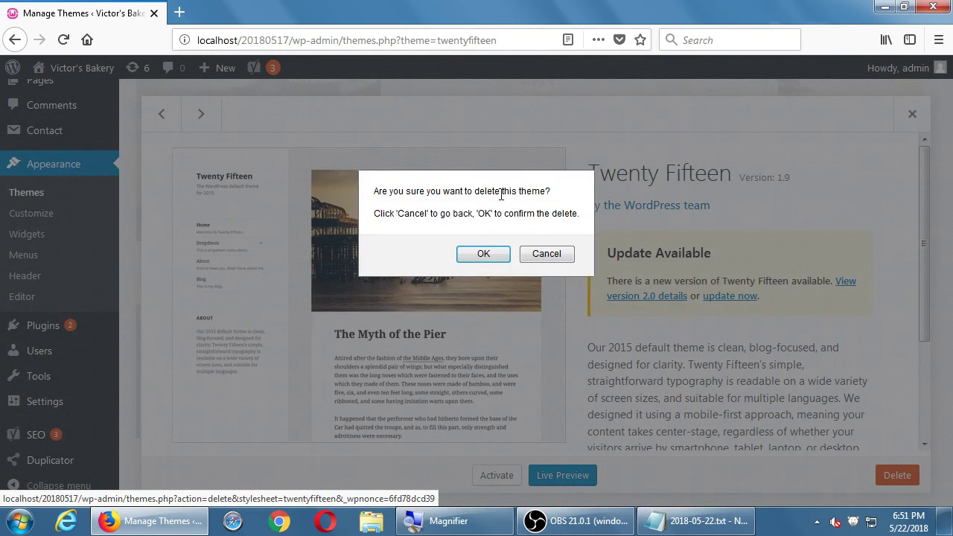
click(483, 254)
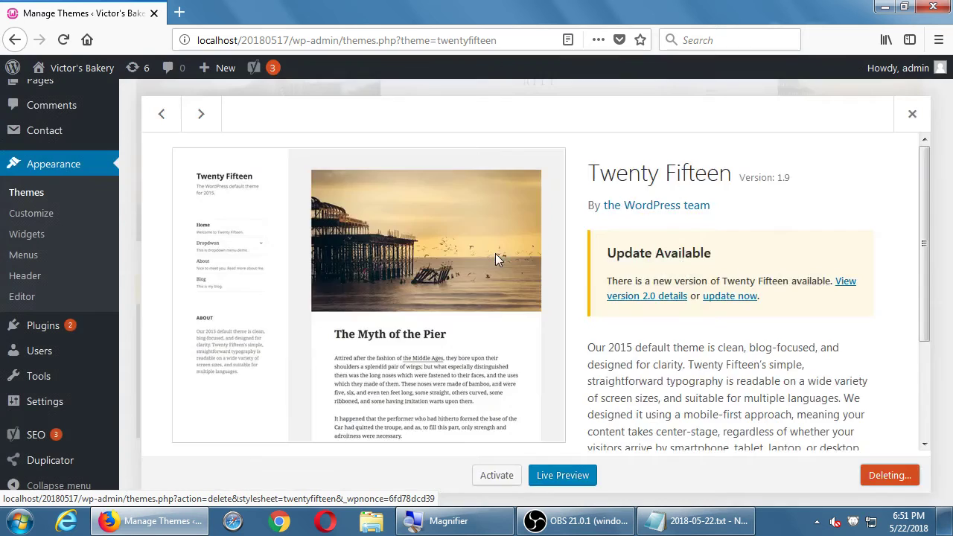
Switch to the Notepad notes and review the hard-way update steps, highlighting the step about backing up the site
scroll(688, 375, up, 3)
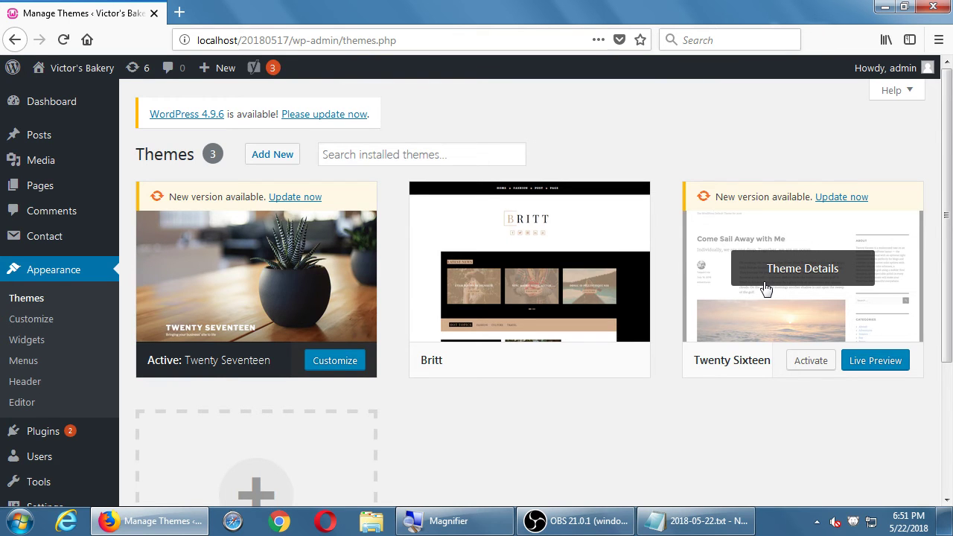
click(692, 520)
key(super+plus)
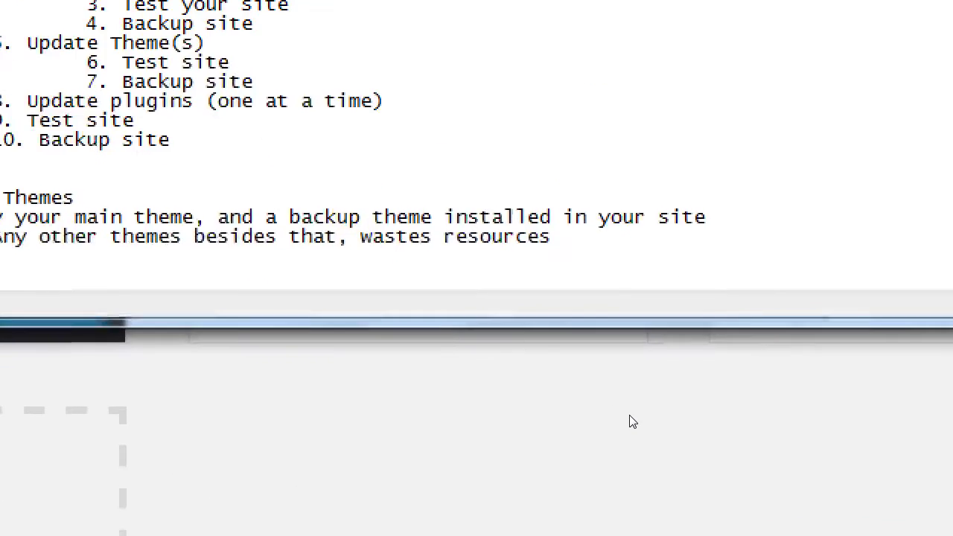
drag(231, 221, 350, 221)
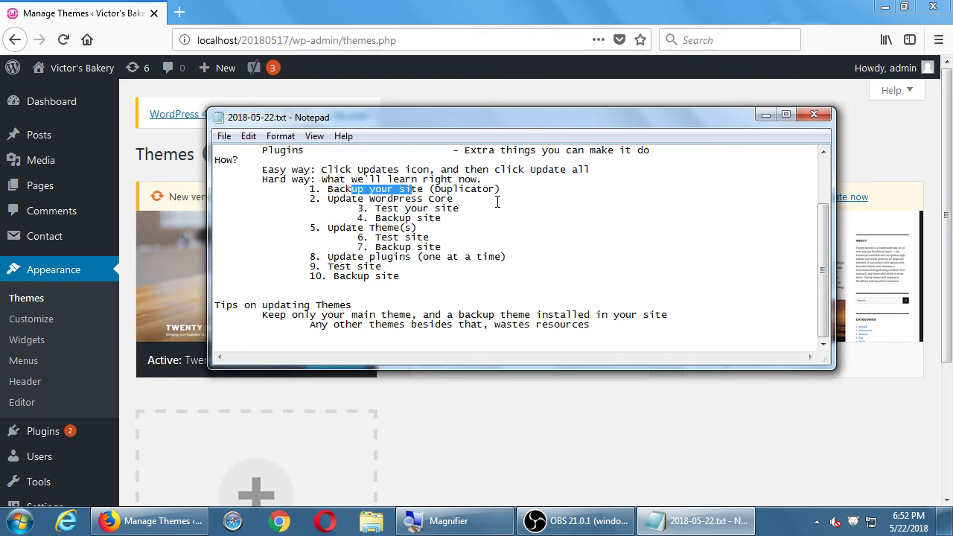
Back in Firefox, open the details of the Twenty Sixteen theme and delete it, confirming the deletion
click(414, 7)
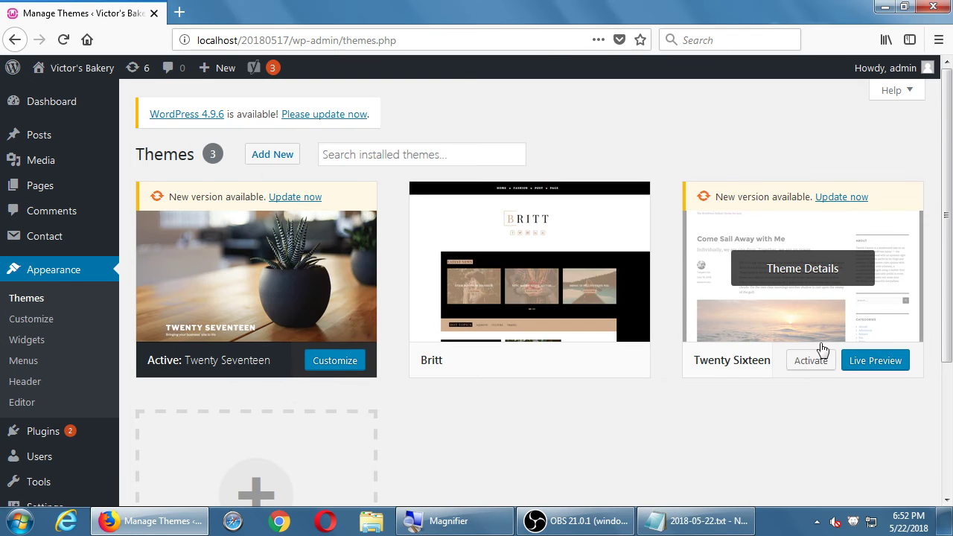
click(808, 267)
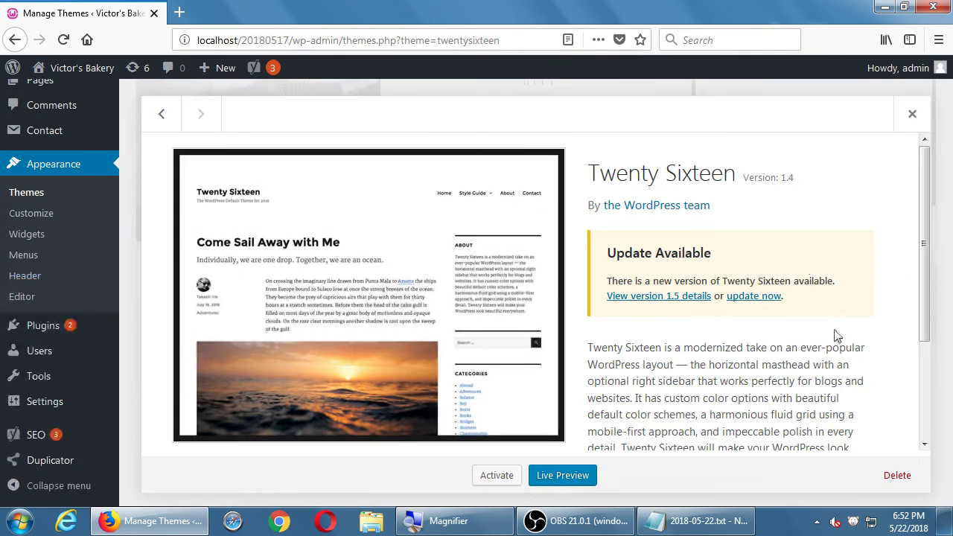
click(897, 475)
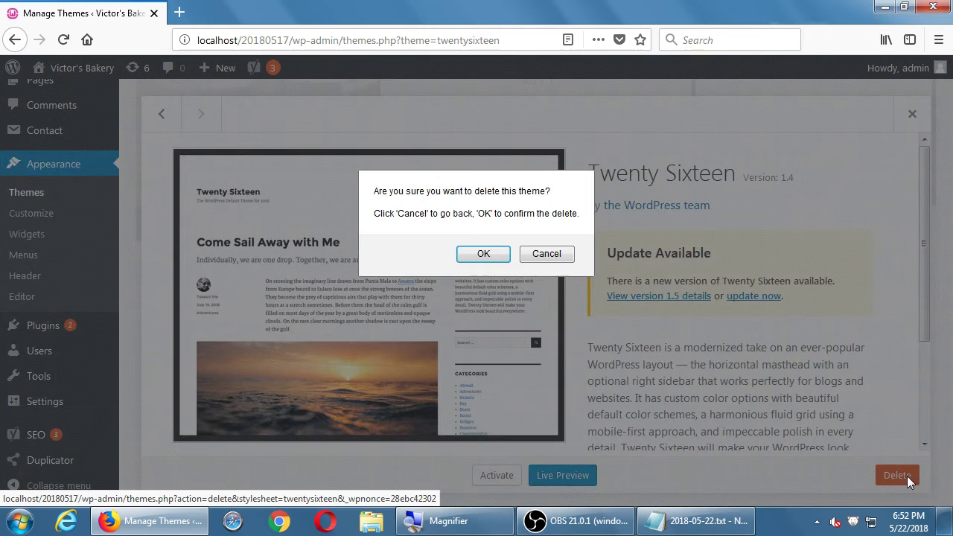
click(483, 253)
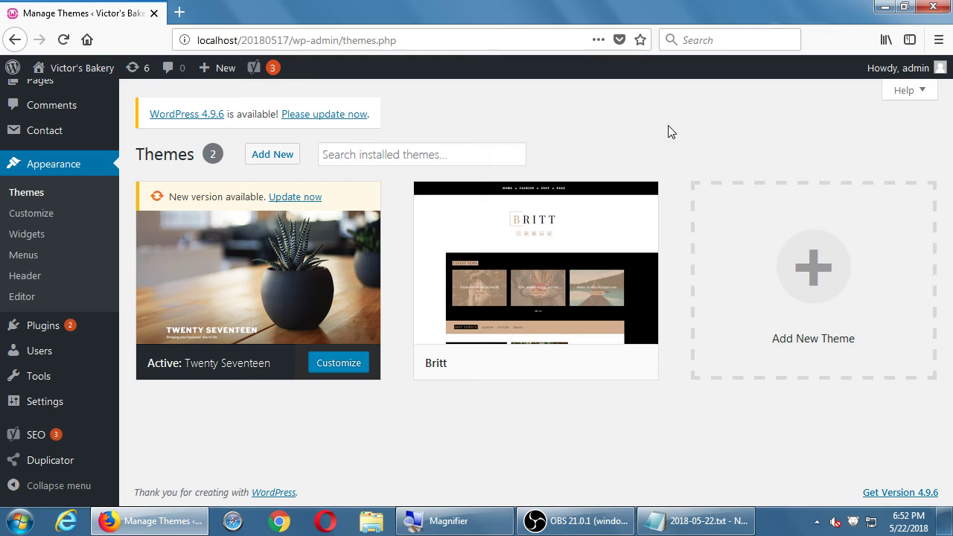
Open the WordPress Updates page and review the remaining core, plugin and theme updates
click(134, 69)
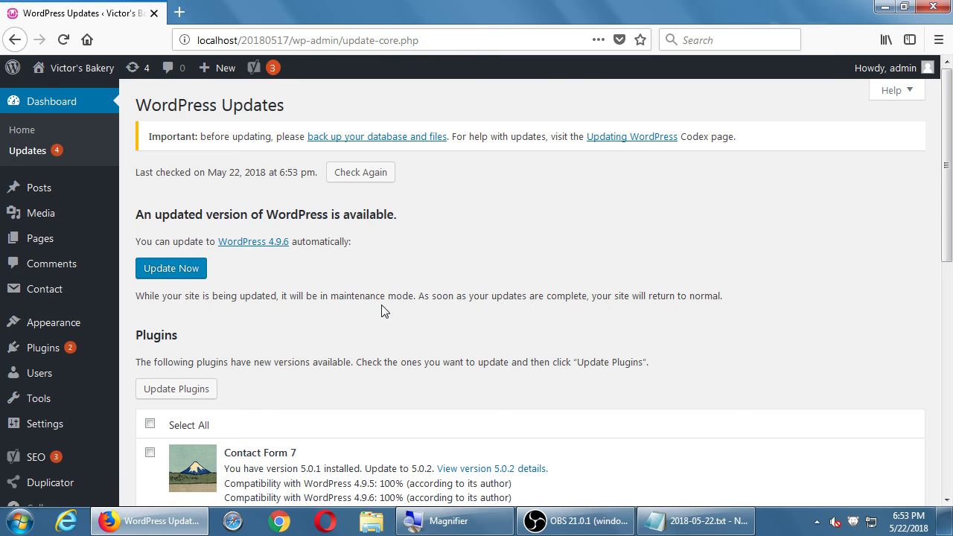
scroll(381, 305, down, 6)
scroll(381, 311, up, 3)
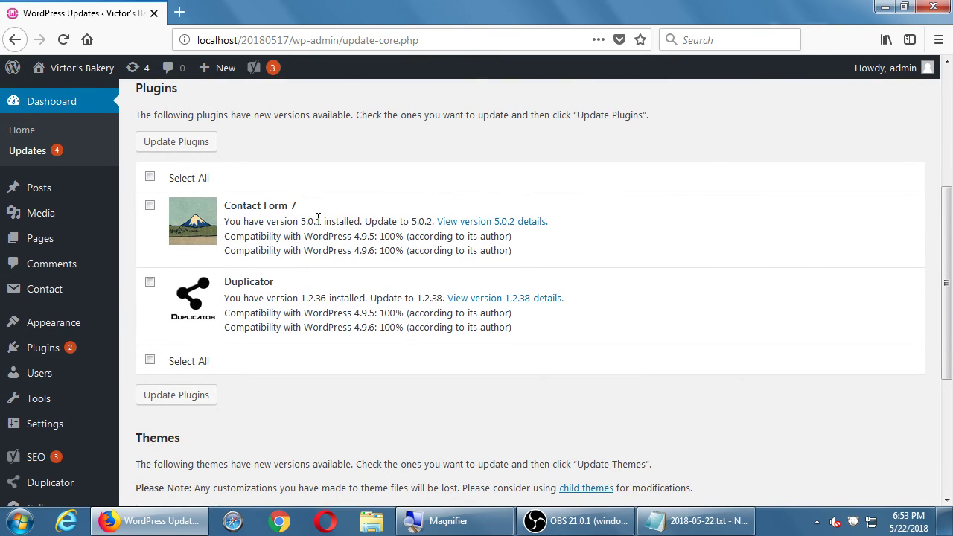
Open the Installed Plugins page in a new browser tab and look through the whole plugin list
middle_click(79, 356)
click(249, 13)
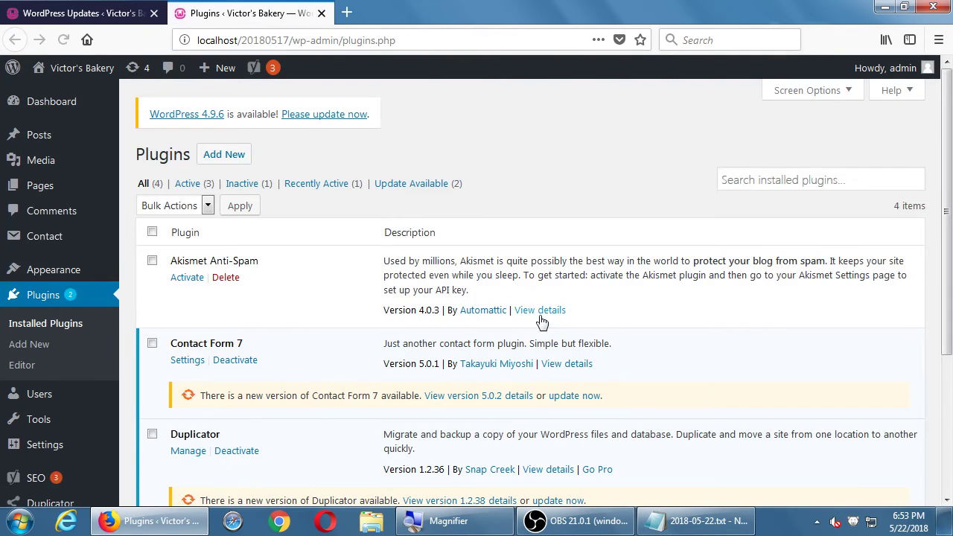
scroll(542, 320, down, 2)
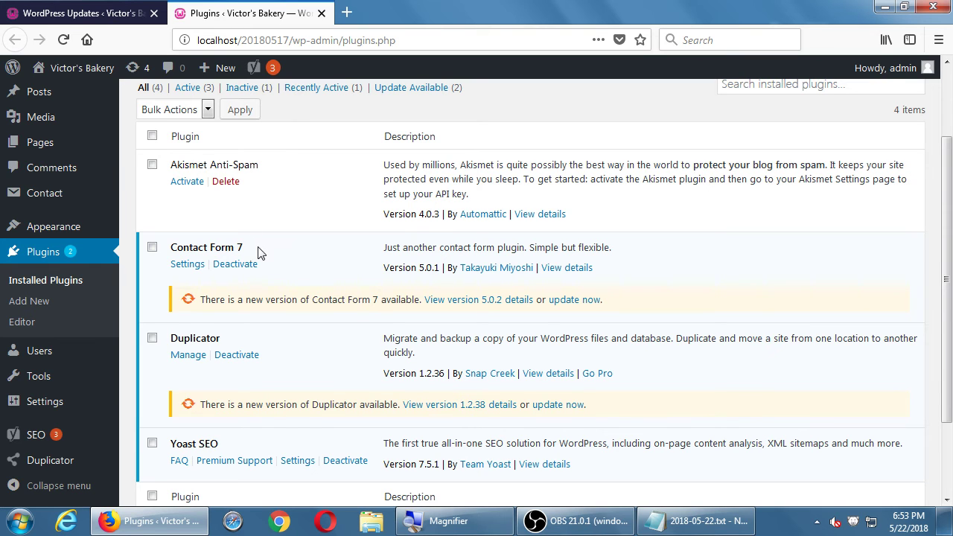
scroll(297, 358, down, 2)
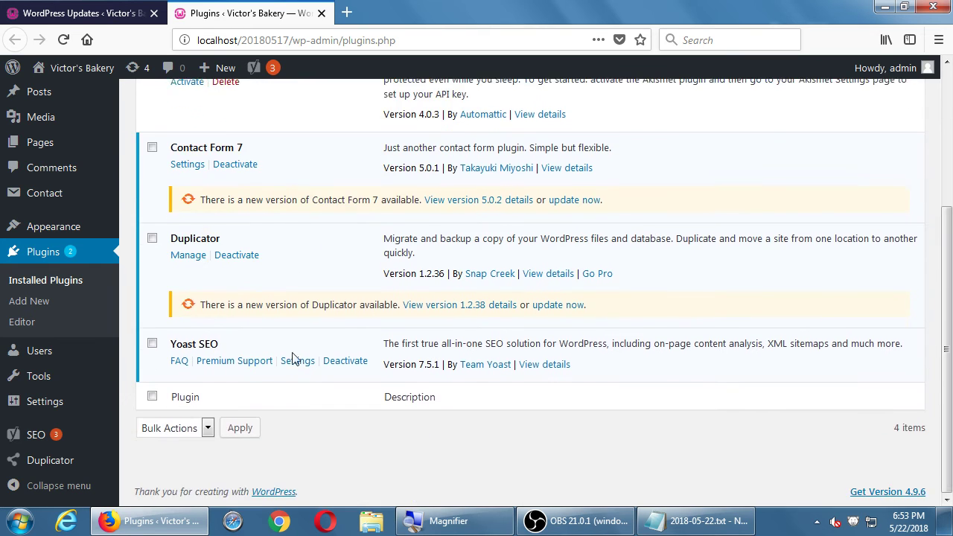
scroll(290, 359, up, 2)
scroll(289, 358, up, 2)
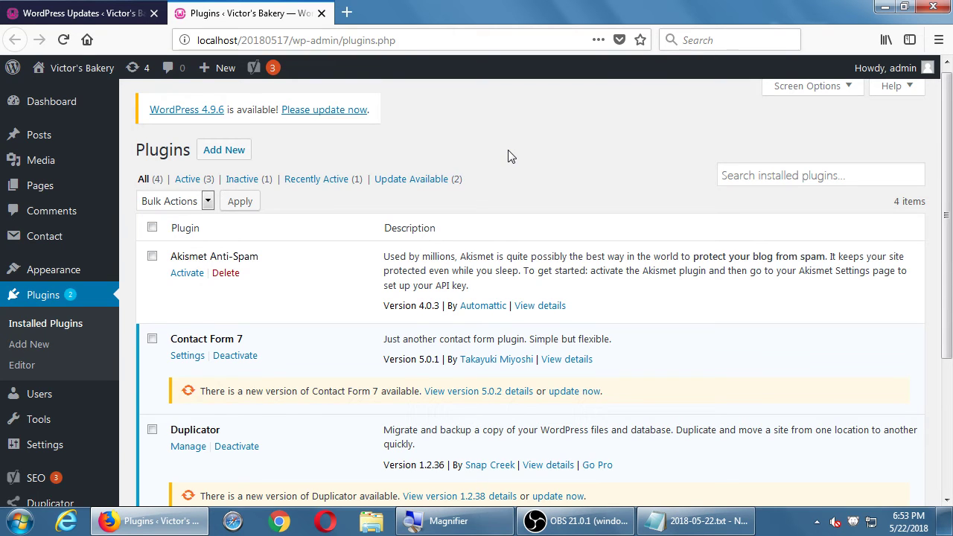
In the Notepad notes, extend the heading "Tips on updating Themes" with "& Plugins"
click(698, 520)
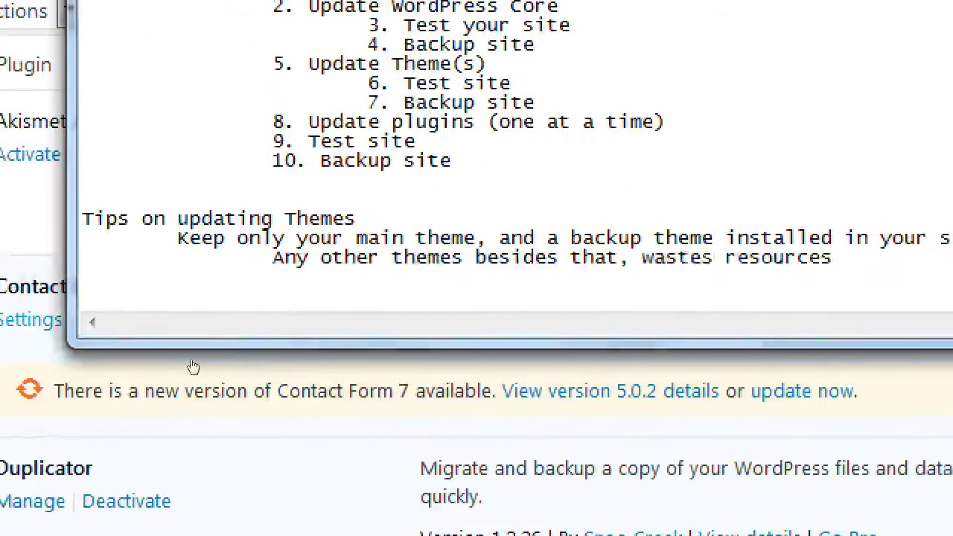
key(Down)
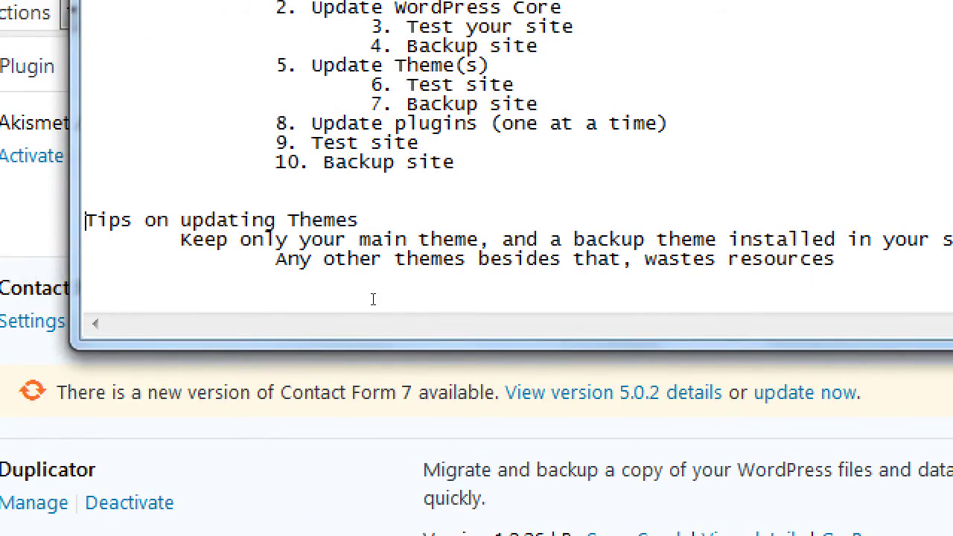
key(End)
text(& Plugins)
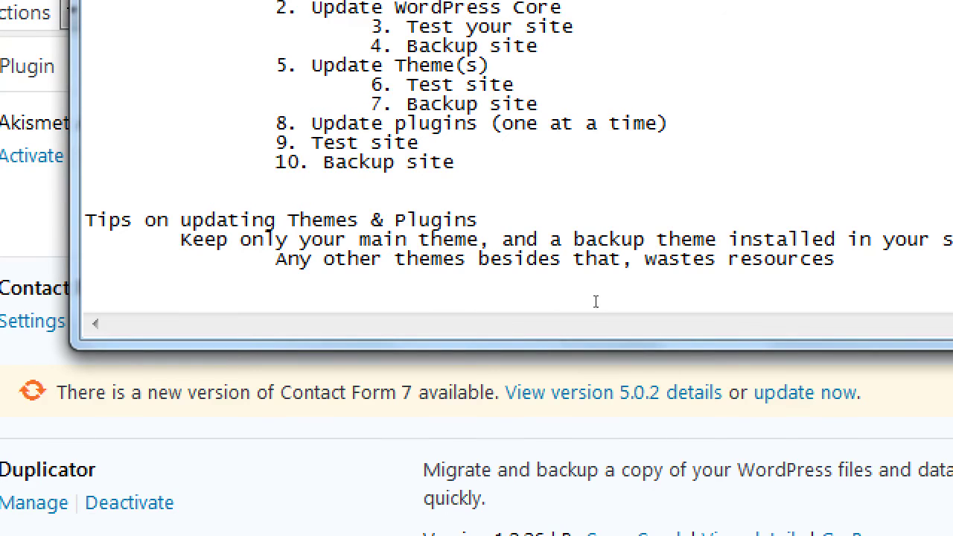
Below the theme tips, add an indented line reading "Only keep the Plugins that you're using, too."
key(Down)
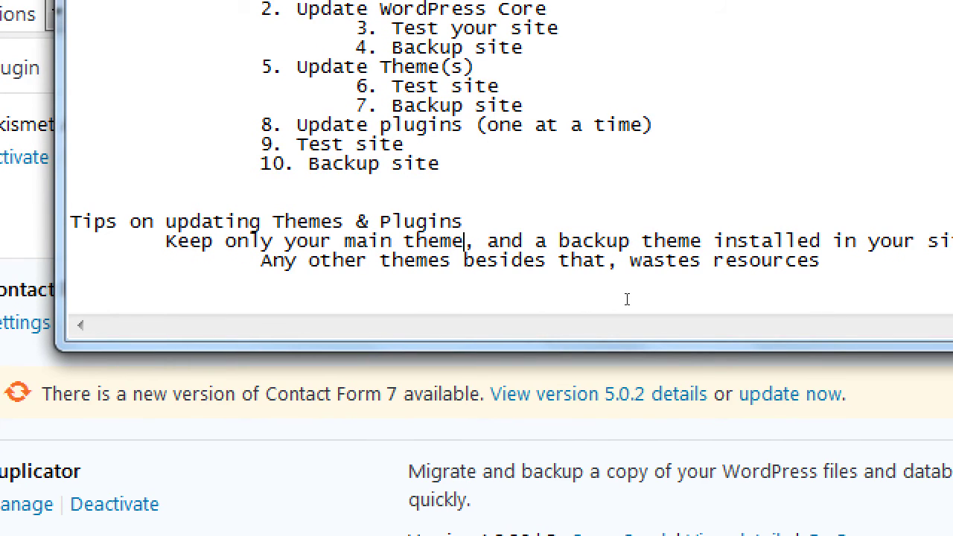
key(Down)
key(End)
key(Return)
key(Tab)
text(Only keep the )
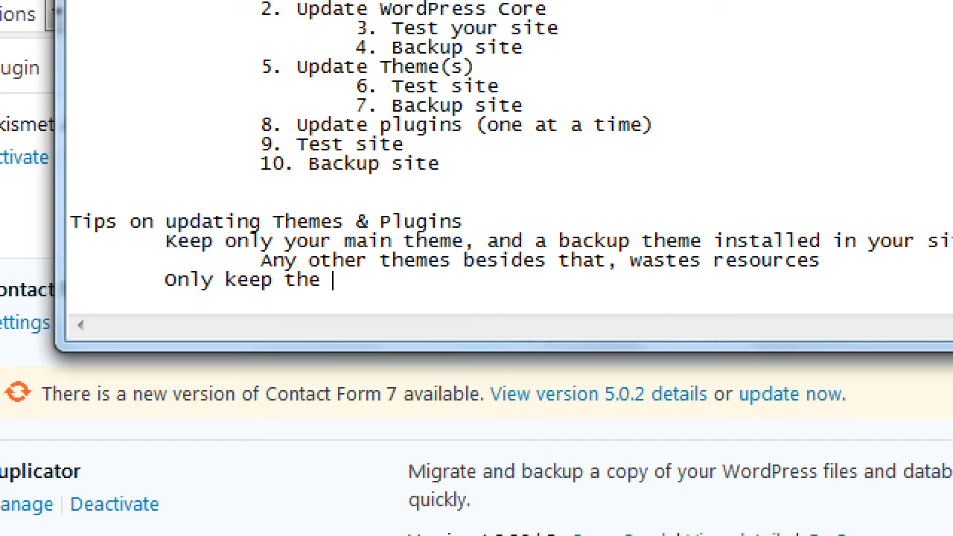
text(Plugins that you['r)
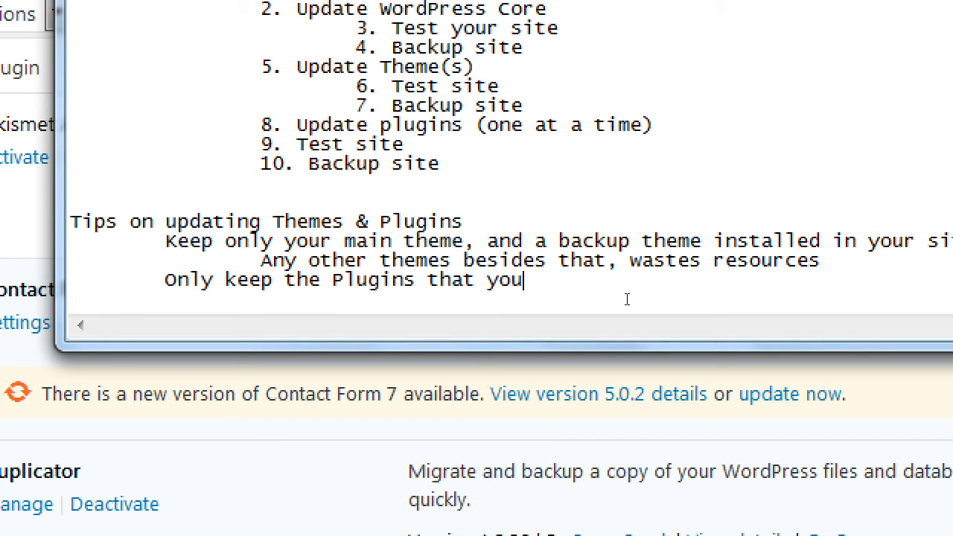
key(BackSpace)
key(BackSpace)
key(BackSpace)
text('re using, too.)
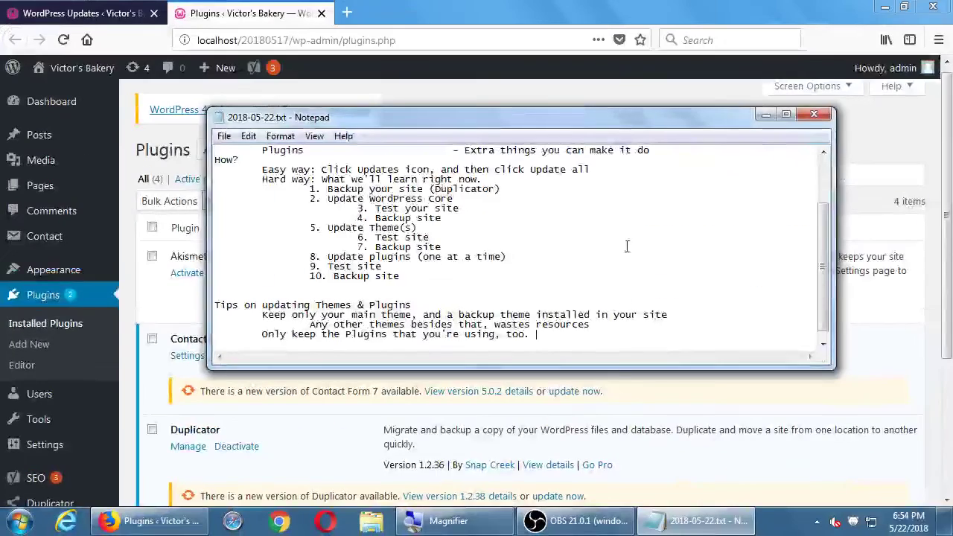
Return to Firefox, close the Plugins page and review the beginning of the WordPress Updates page
key(alt+Tab)
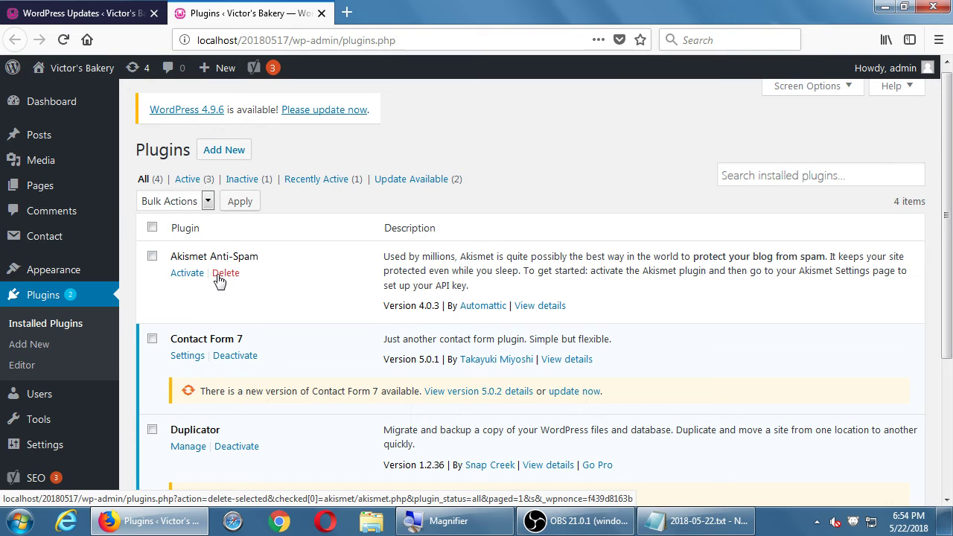
click(322, 13)
scroll(602, 174, up, 3)
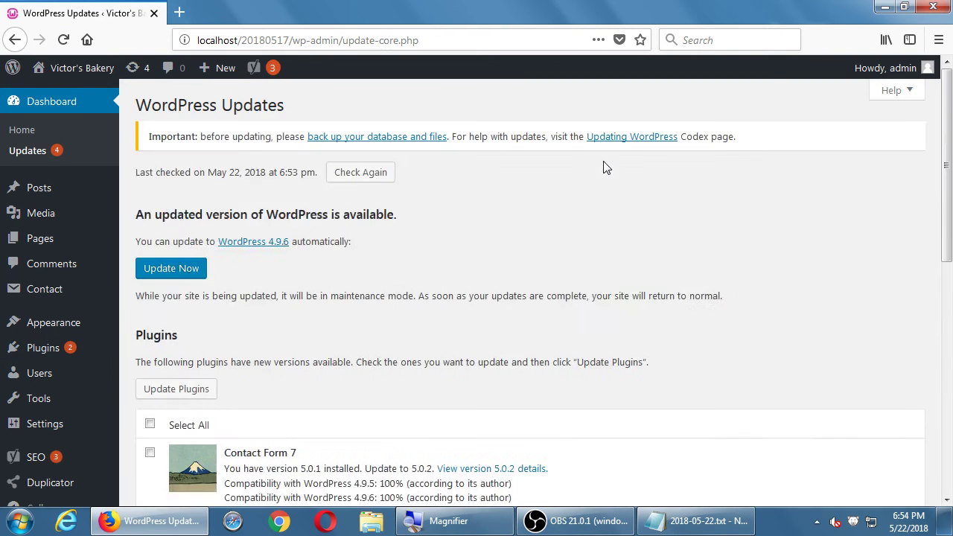
drag(186, 105, 308, 113)
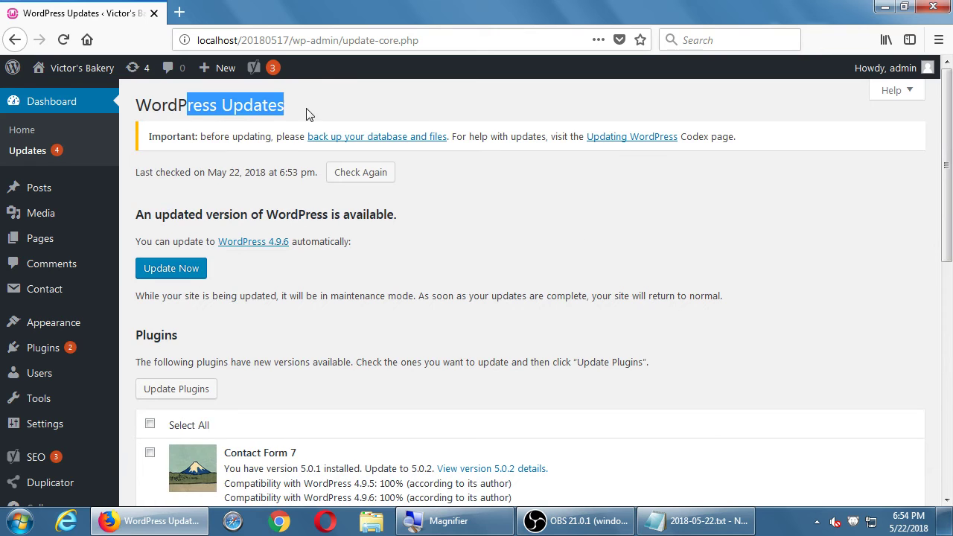
click(640, 251)
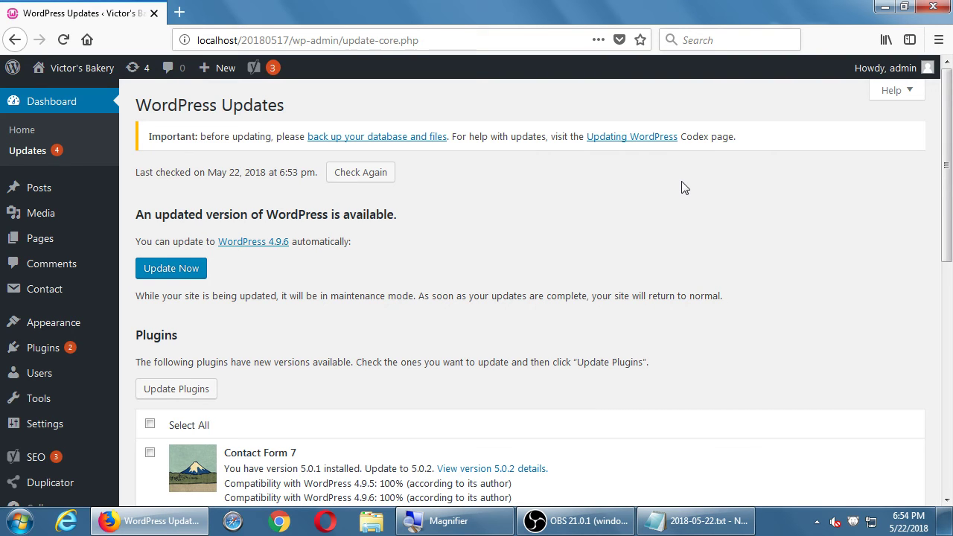
In the Notepad tips, add an indented line reading "NOTE: If you've written custom code for your Theme,"
click(690, 521)
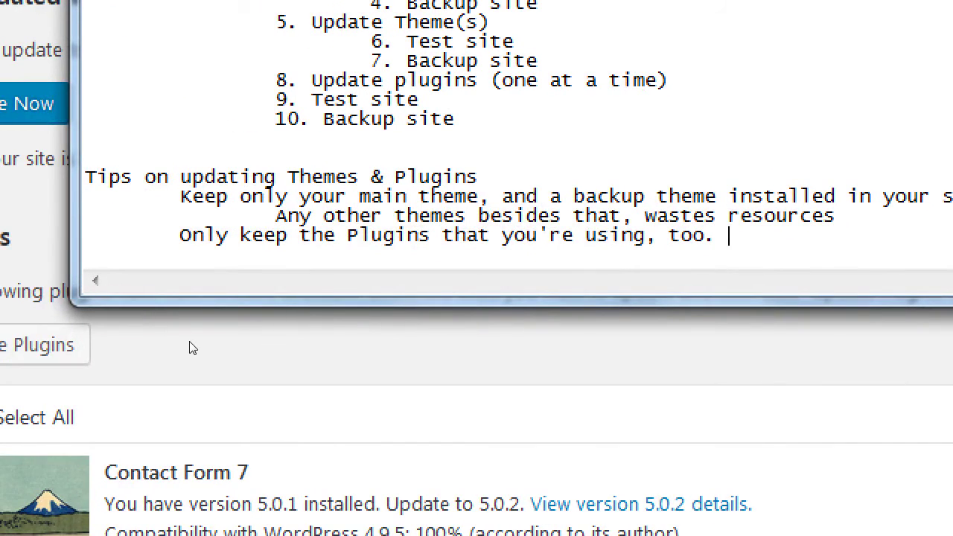
key(Return)
key(Tab)
text(N)
key(BackSpace)
text(E: If you're)
key(BackSpace)
key(BackSpace)
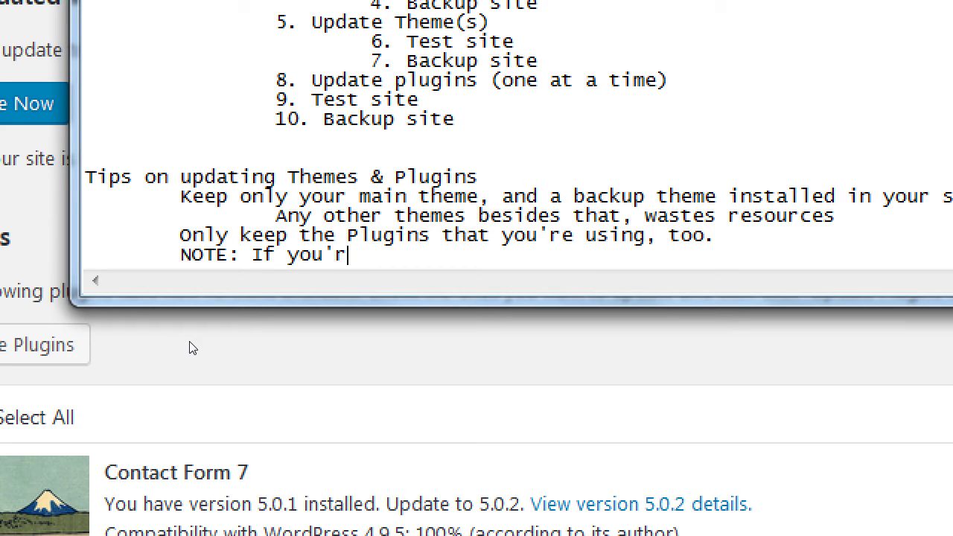
text(ve writt)
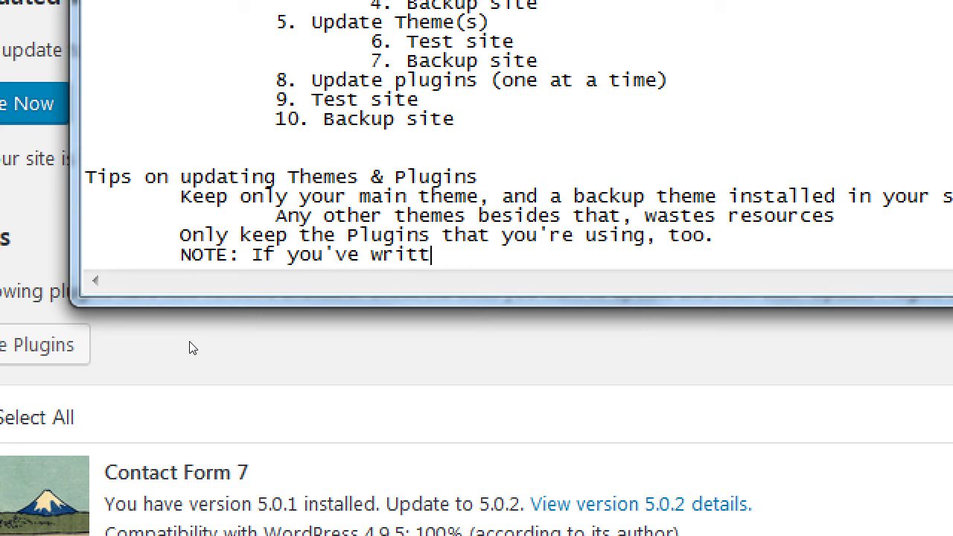
text(en costum)
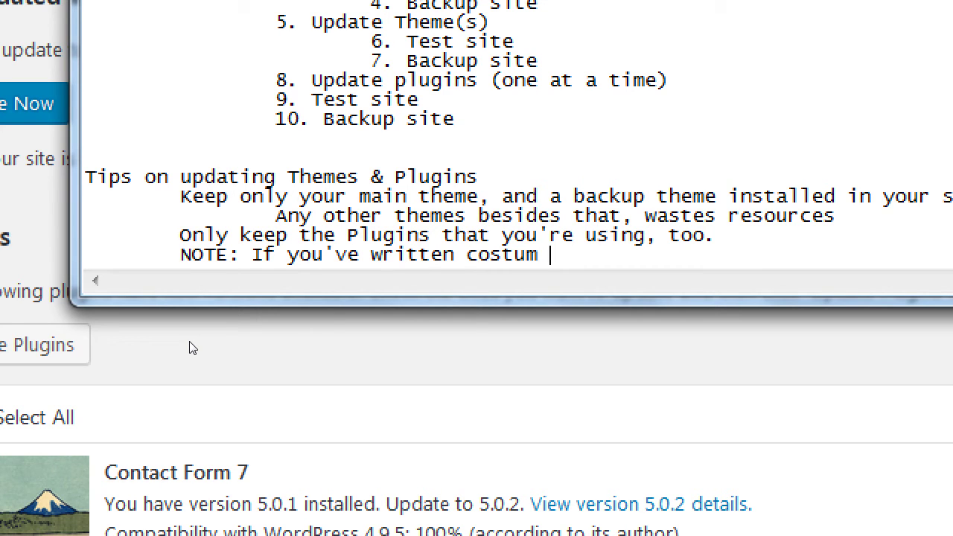
key(BackSpace)
key(BackSpace)
key(BackSpace)
key(BackSpace)
key(BackSpace)
key(BackSpace)
text(ustom code)
key(BackSpace)
text(code for your T)
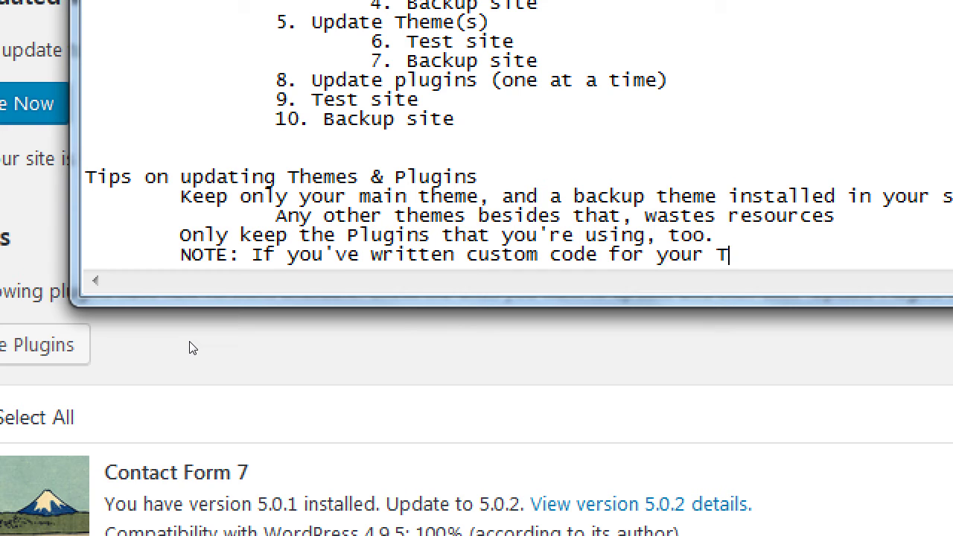
text(heme,)
Continue the note on a further-indented line reading "it WILL be deleted if you Update."
key(Return)
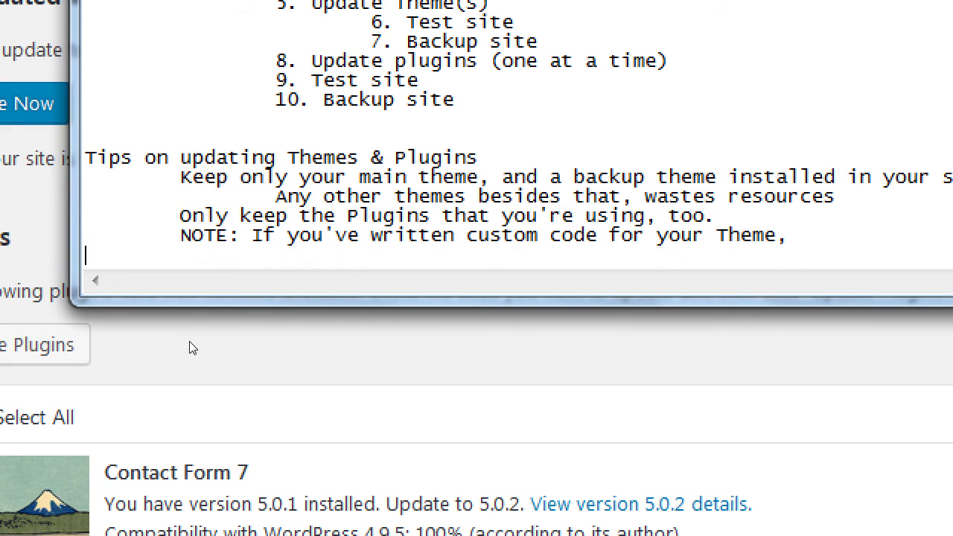
key(Tab)
key(Tab)
text(it WILL be deleted if y)
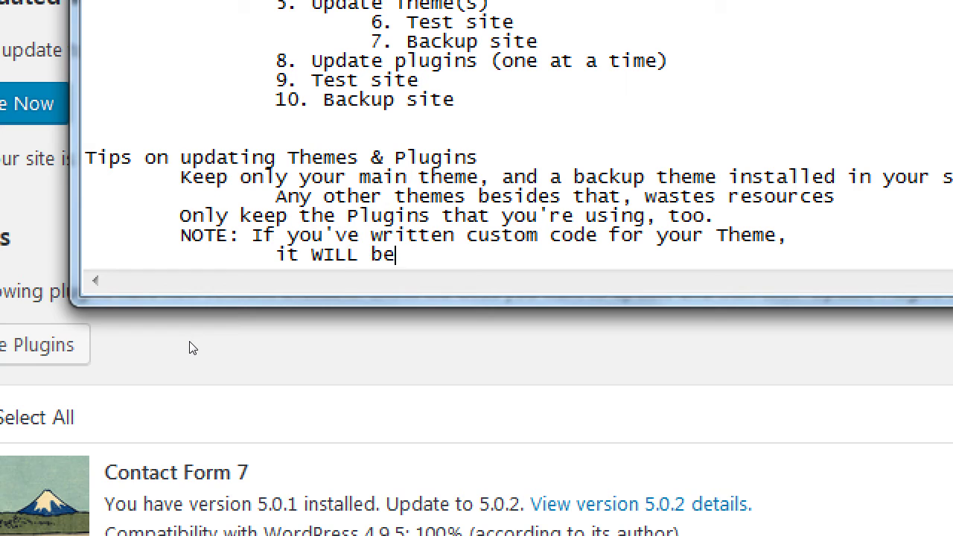
text(ou Update.)
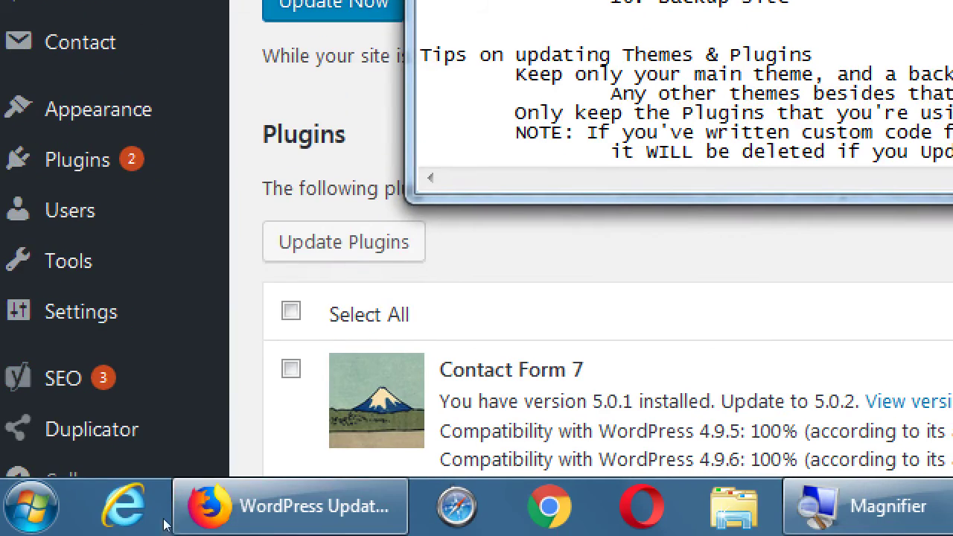
Check the Themes section of the WordPress Updates page for its customizations notice, then return to the Notepad notes
click(162, 386)
scroll(163, 383, down, 2)
scroll(155, 331, down, 10)
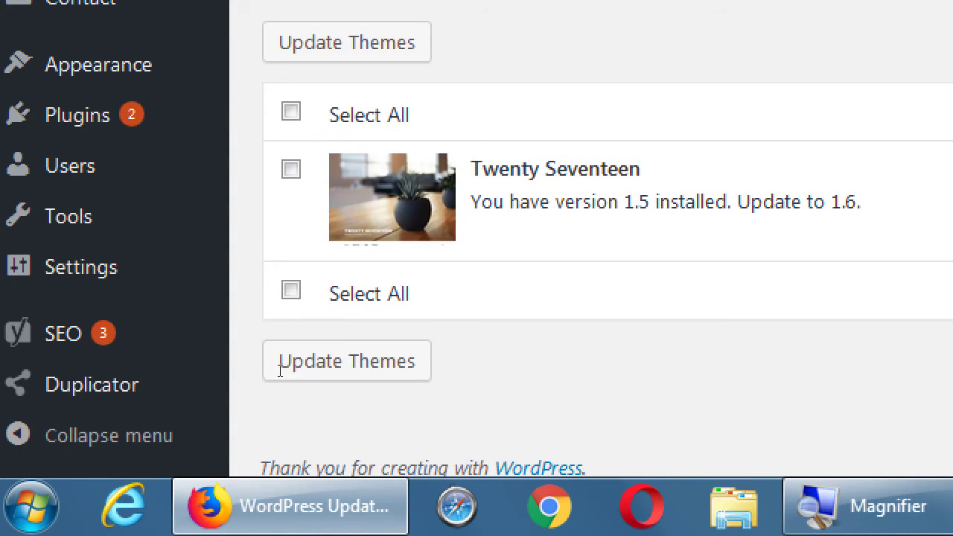
scroll(279, 370, up, 2)
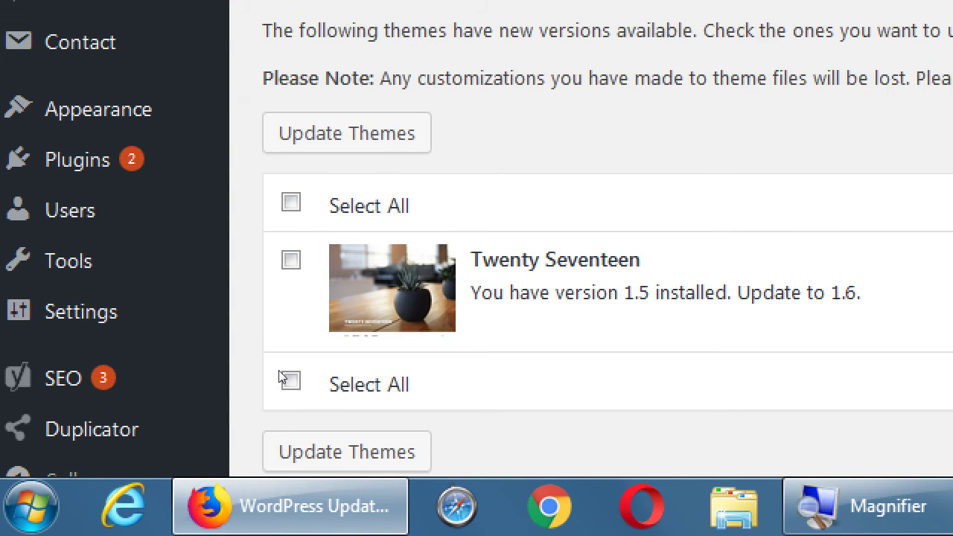
key(alt+Tab)
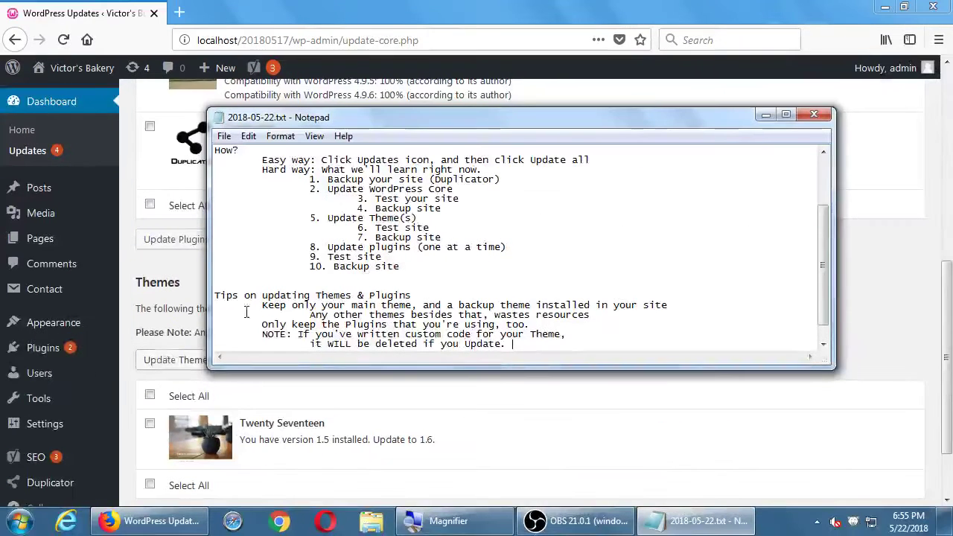
In Firefox, look over the Widgets page and the theme Editor's warning, highlighting "changes may be lost in future updates"
click(128, 340)
scroll(71, 317, down, 2)
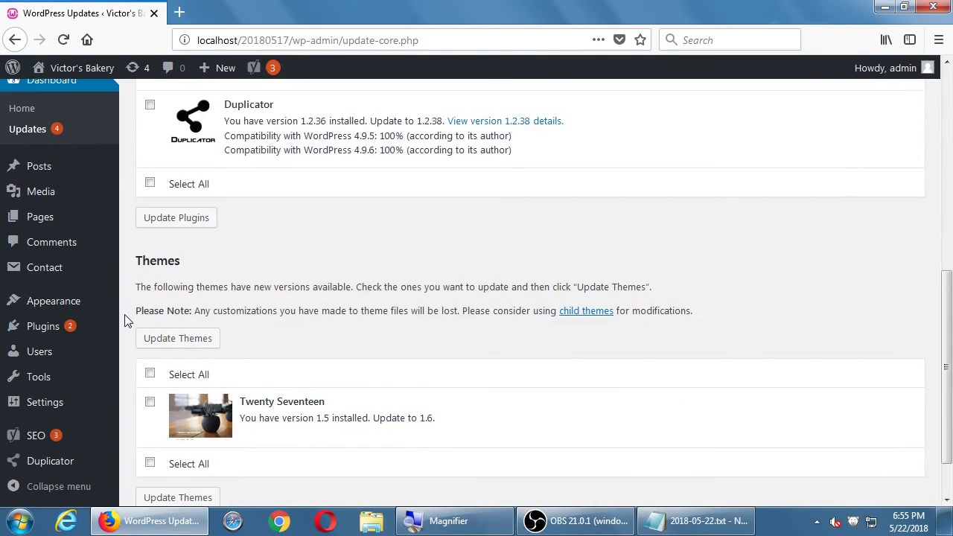
mouse_move(81, 304)
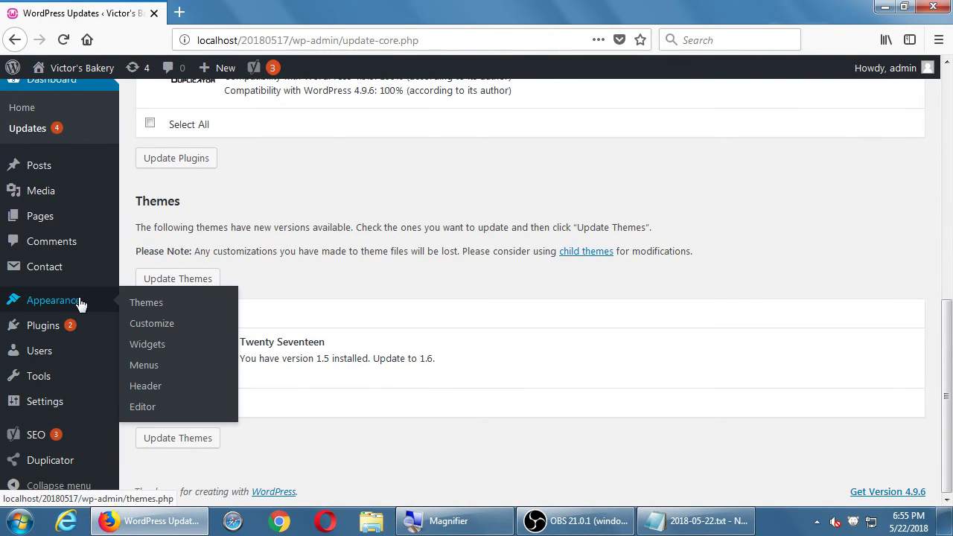
click(137, 346)
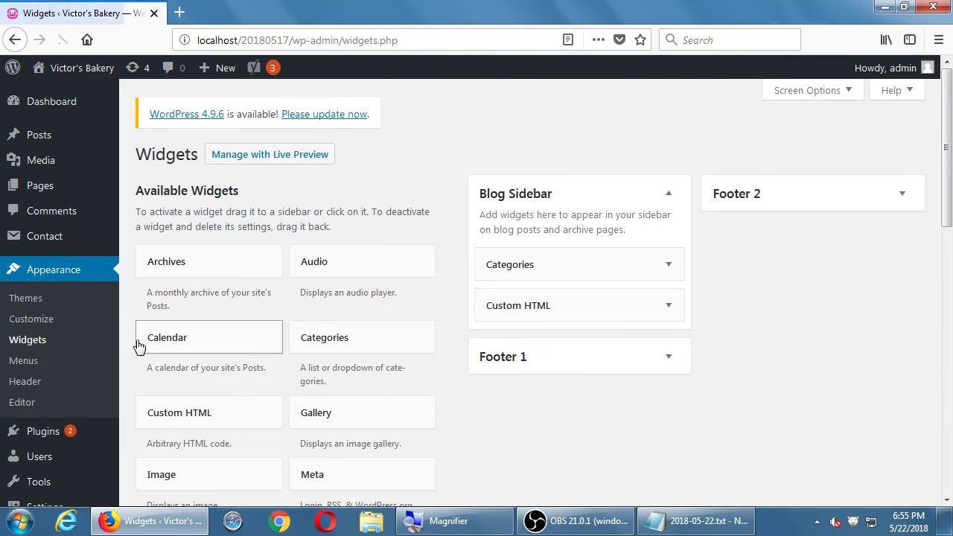
scroll(163, 338, down, 3)
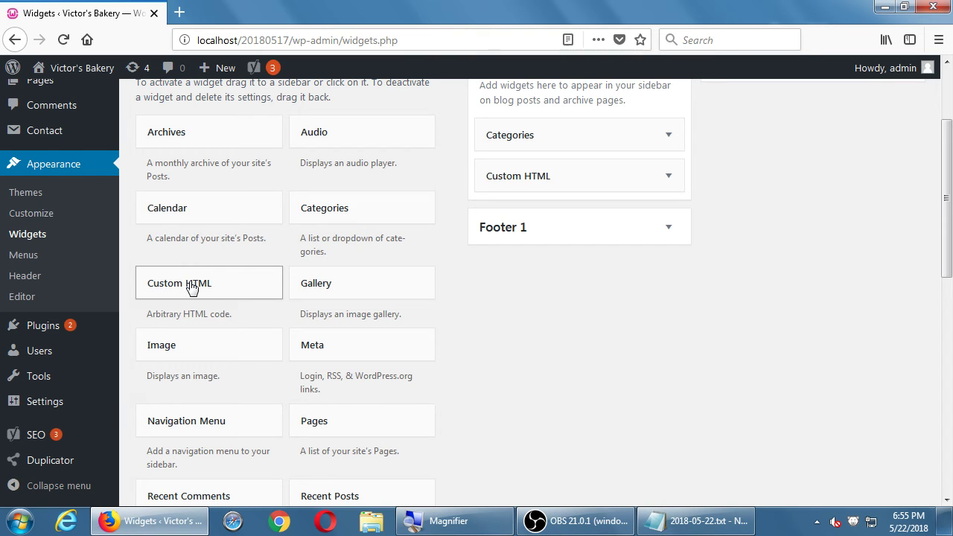
click(35, 305)
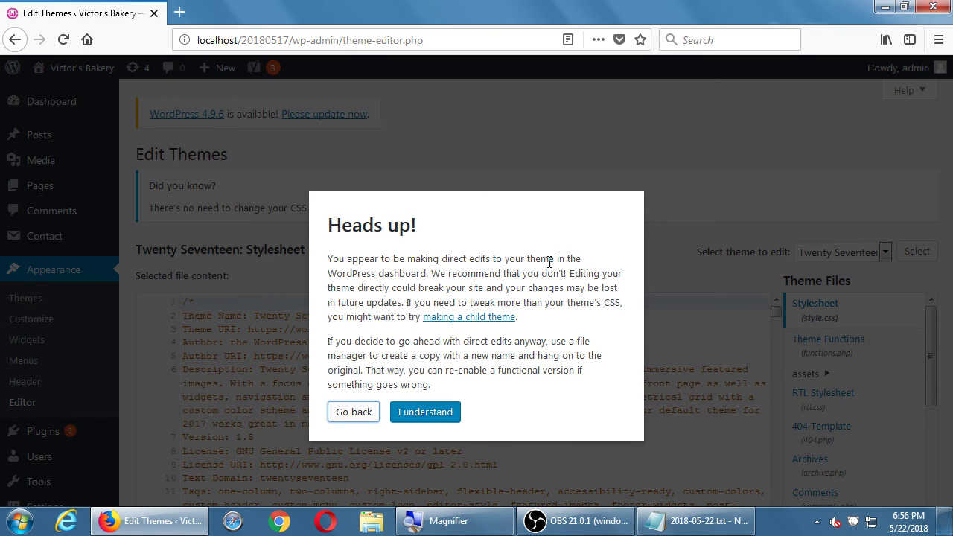
drag(528, 290, 406, 303)
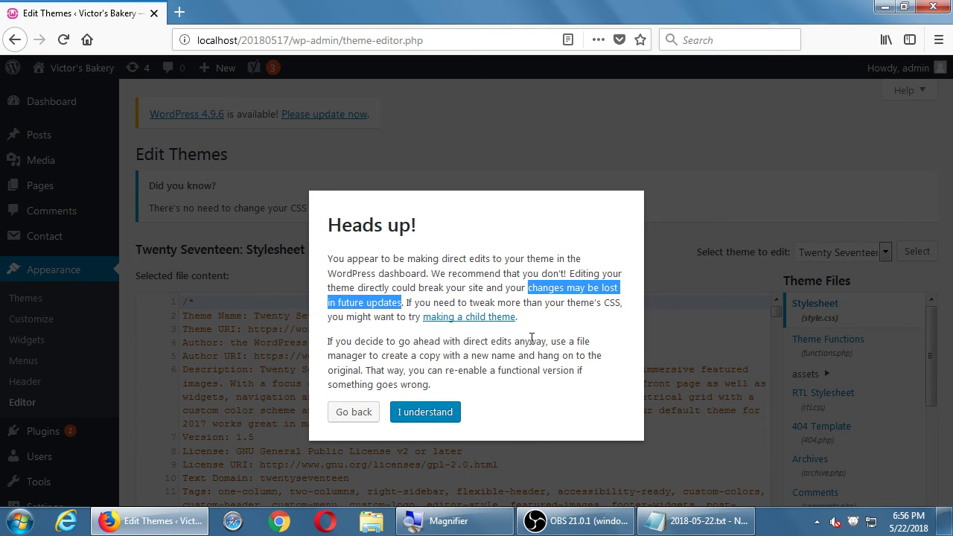
Open the warning's "making a child theme" link in a new tab and copy the Child Themes page address
middle_click(495, 321)
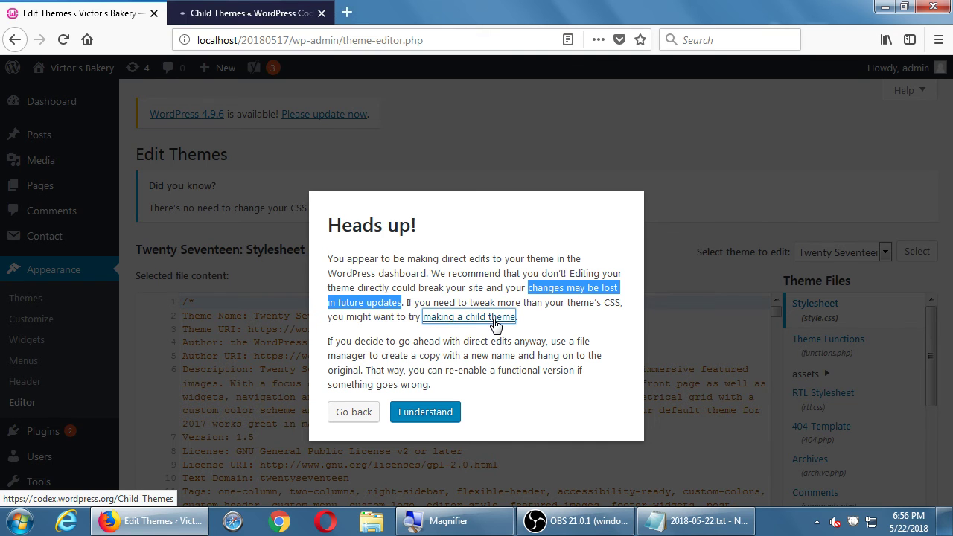
click(305, 15)
click(308, 42)
key(ctrl+c)
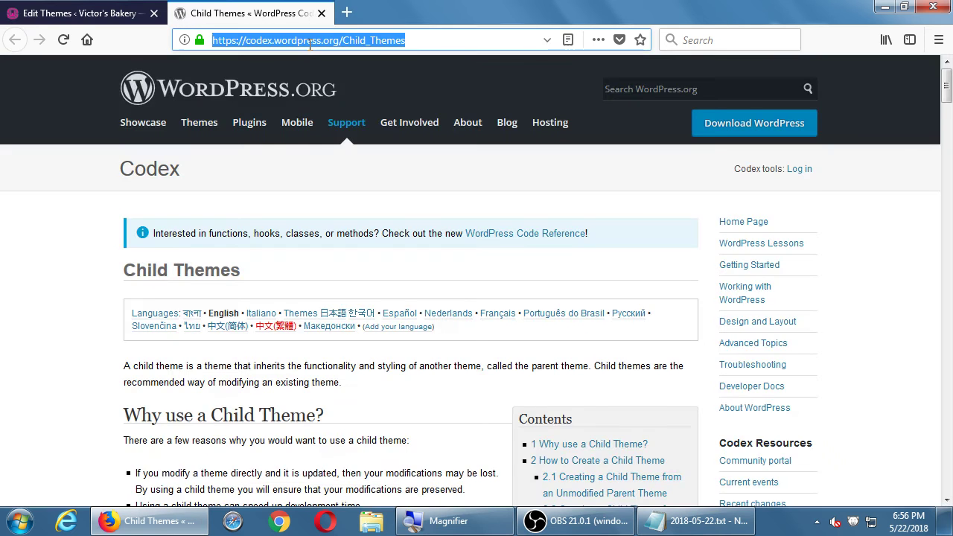
Return to the Edit Themes tab and go back from the theme Editor without accepting its warning
key(ctrl+Tab)
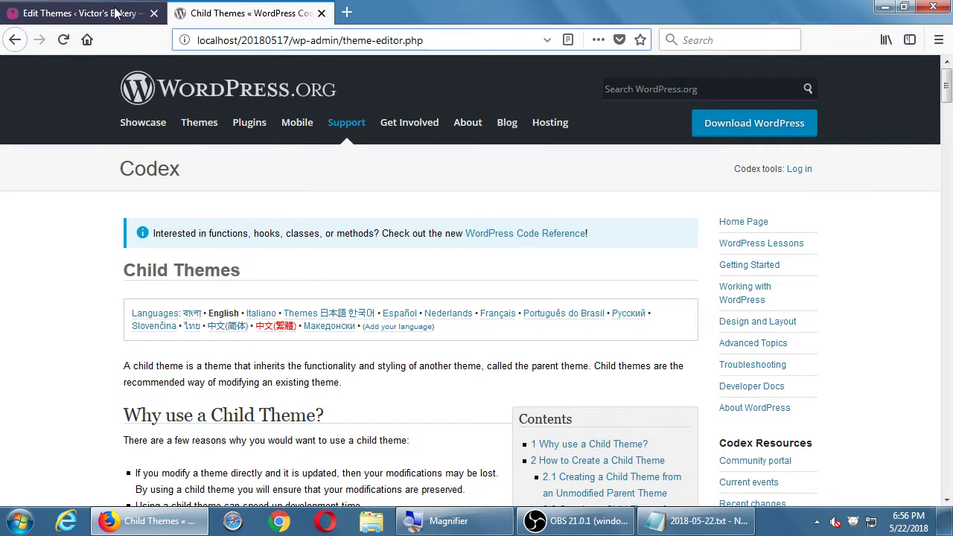
click(104, 298)
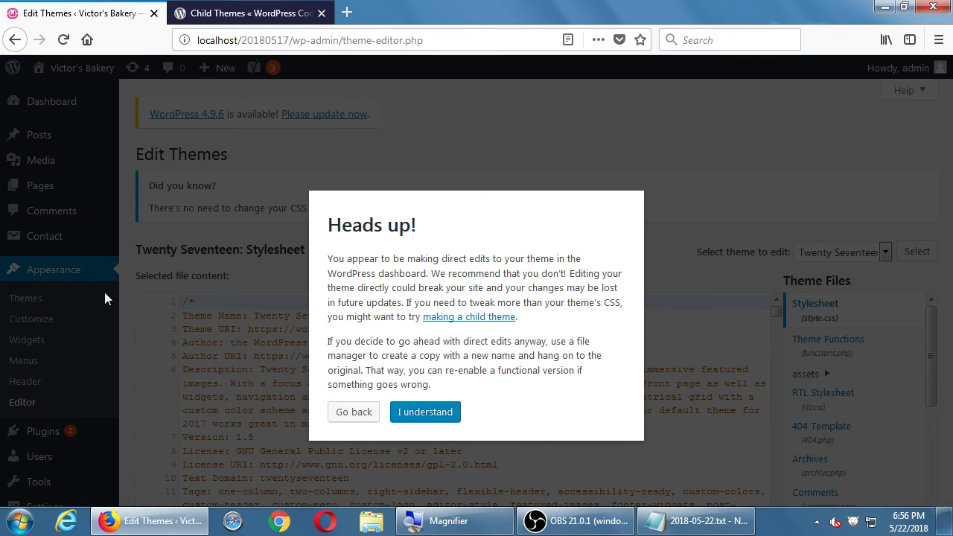
click(342, 412)
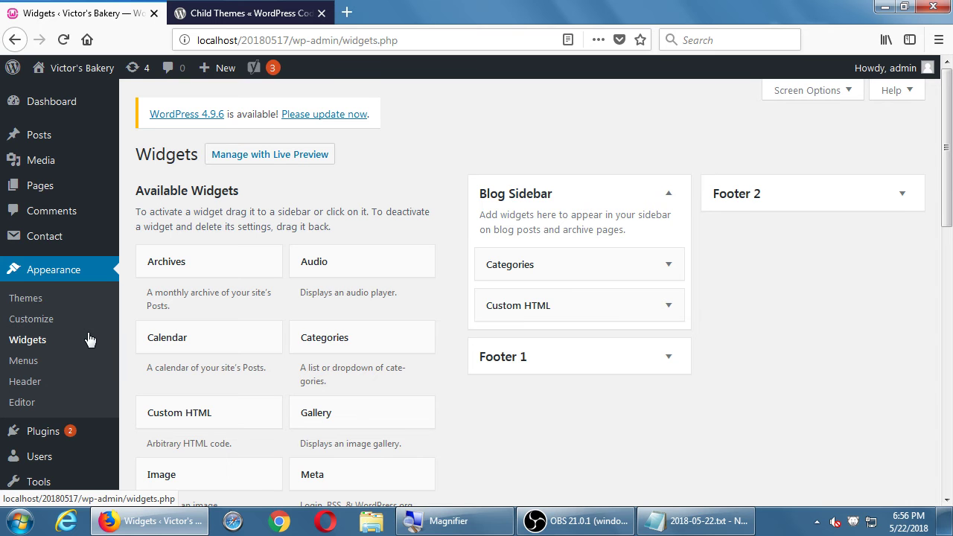
In the Notepad tips, append "That is code you write" to the custom-code note and start another line at the same indentation
click(663, 525)
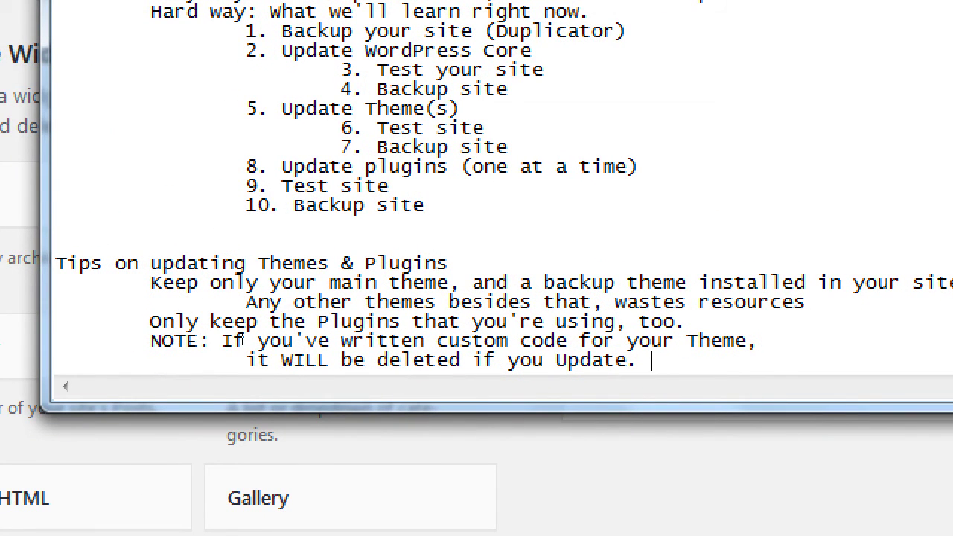
text(That is code you write)
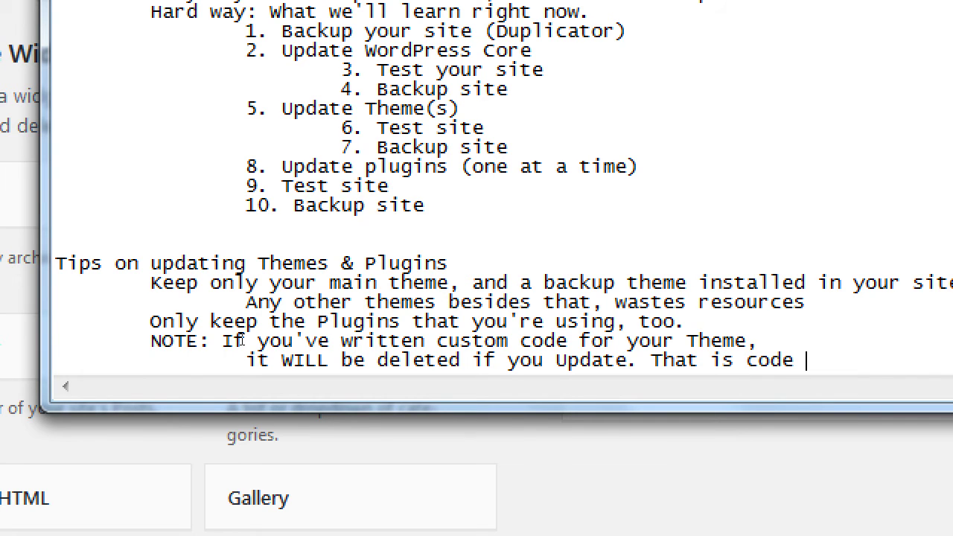
key(Return)
key(Tab)
key(Tab)
Continue the note on the new line with "in Dashbaord > Appearance > Edit"
text(i)
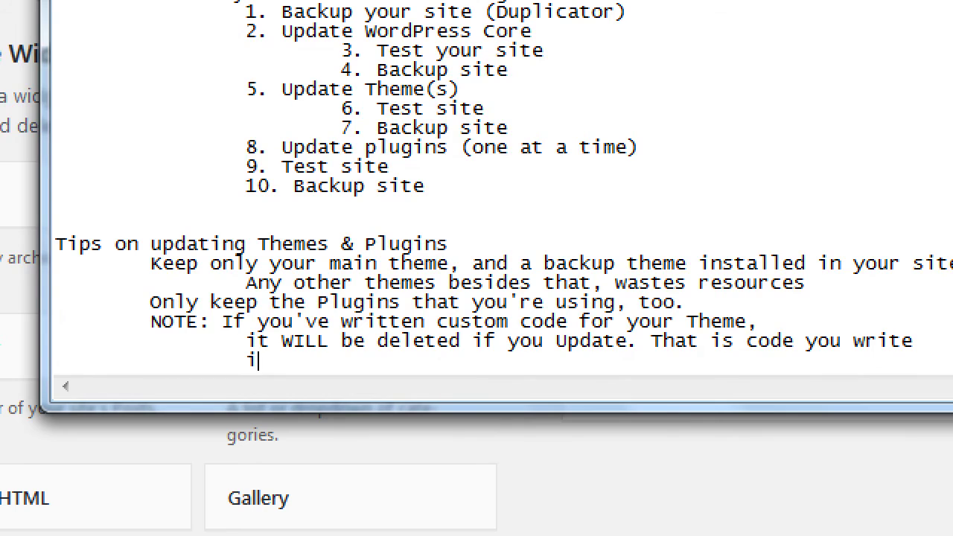
text(n DashBoard)
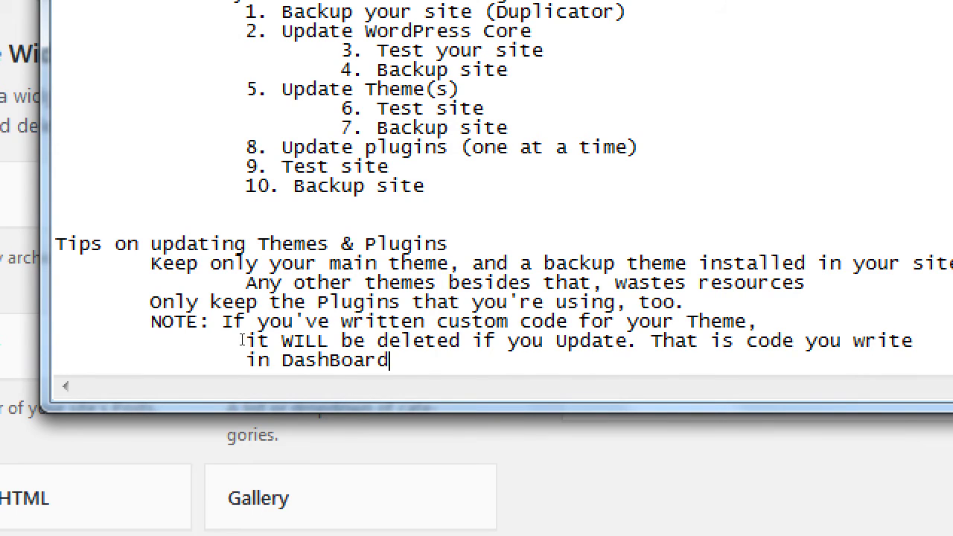
key(BackSpace)
key(BackSpace)
key(BackSpace)
key(BackSpace)
key(BackSpace)
text(baord > Appearnc)
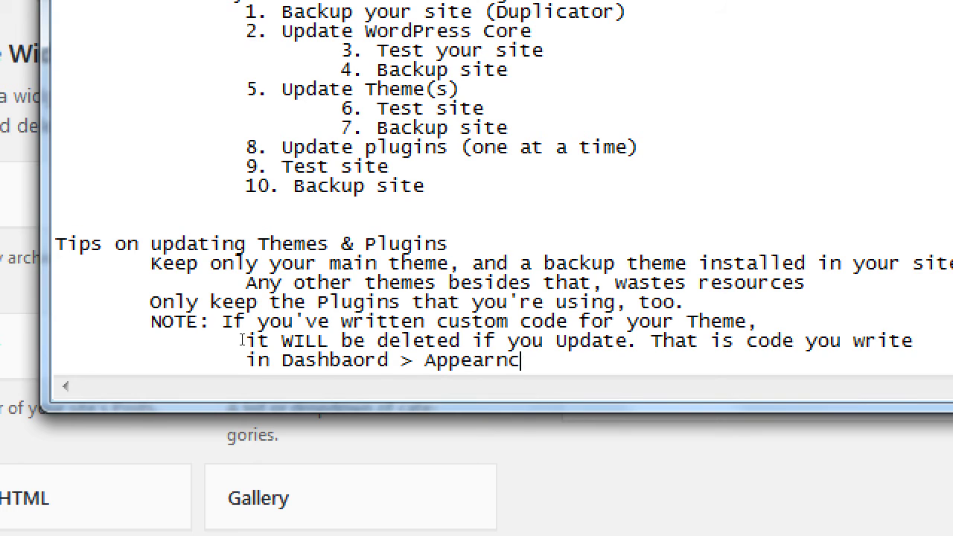
text(e)
key(BackSpace)
key(BackSpace)
key(BackSpace)
text(ance > Edit)
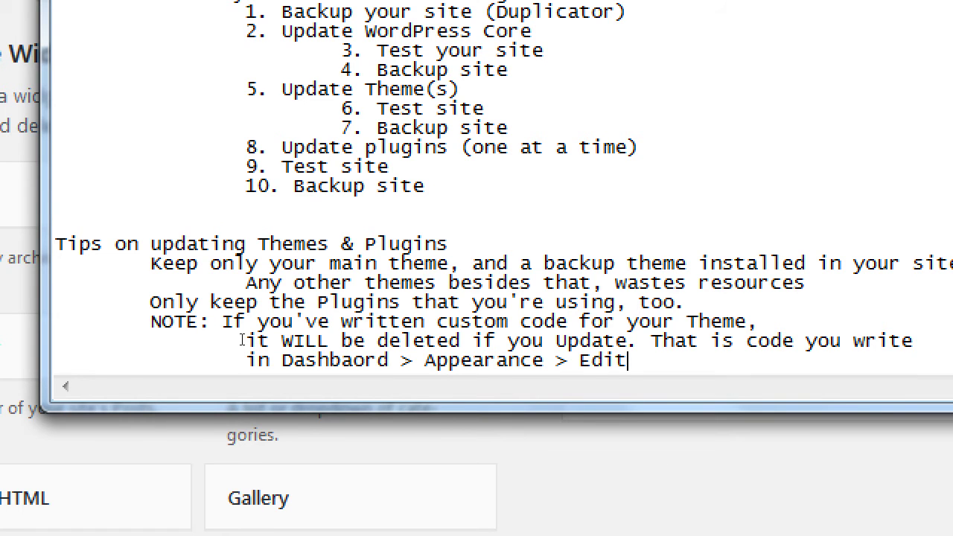
Finish the line so that it ends with "Editor (anywhwere else is safe)"
text(or (wh)
key(BackSpace)
key(BackSpace)
text(anywhwere else)
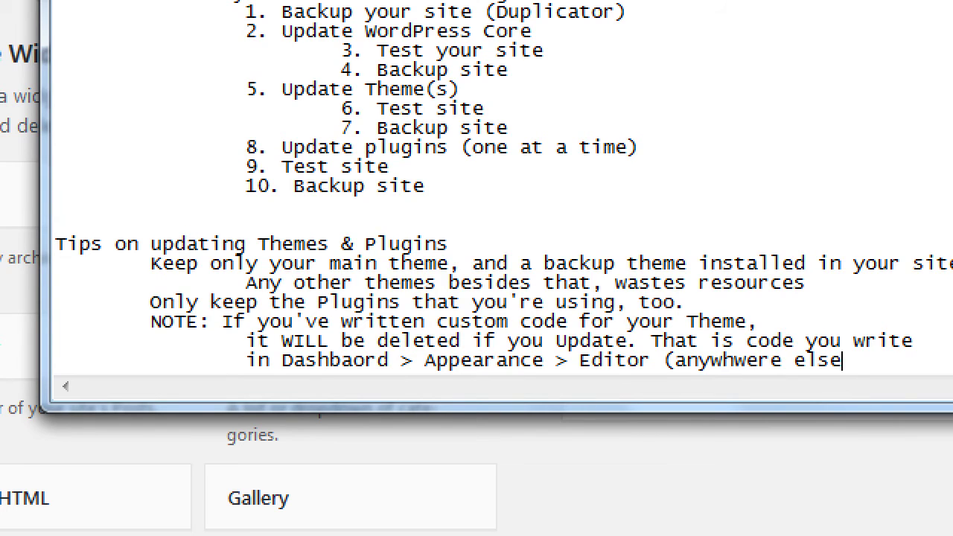
text( is safe))
Add a once-indented line reading "Solution: Use a Child Theme (Advanced)"
key(Return)
key(Tab)
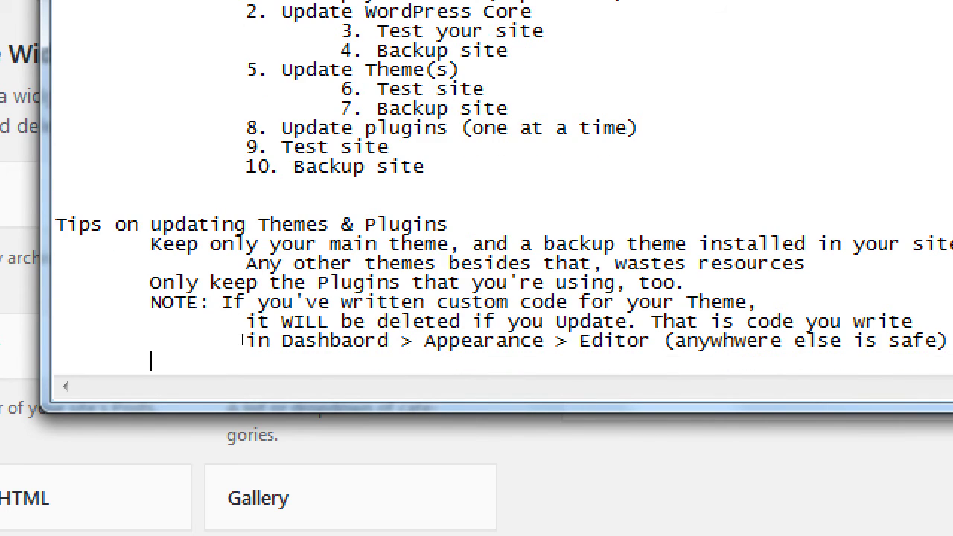
text(Solution)
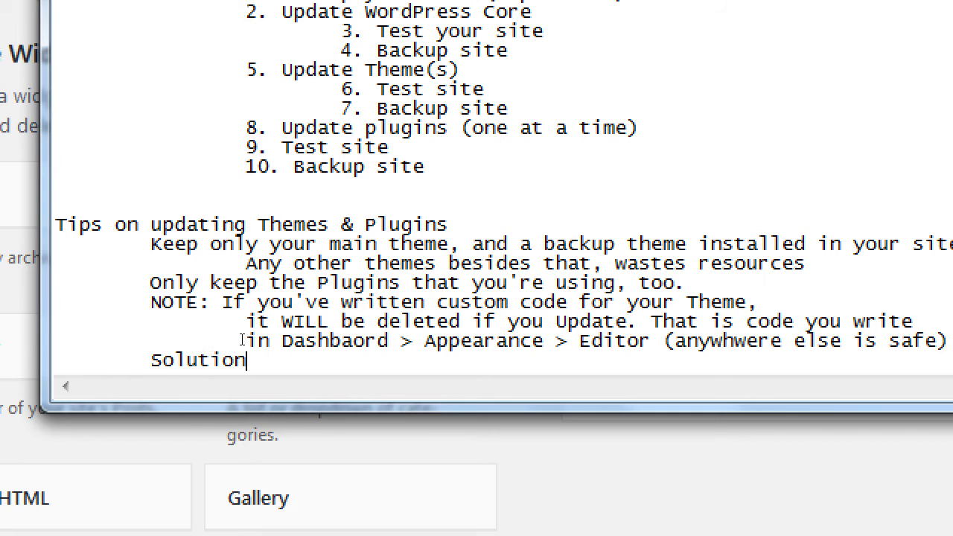
text(: Use a Child )
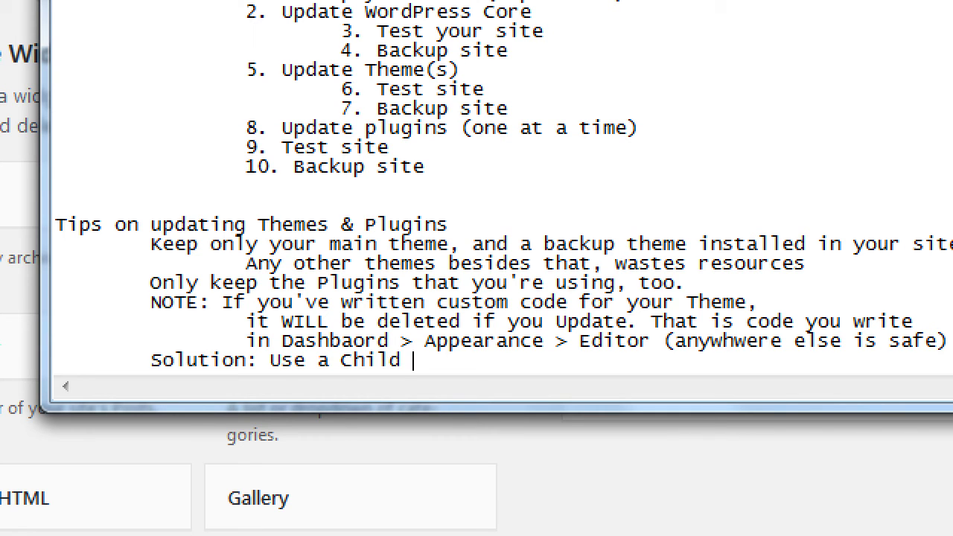
text(Theme (A)
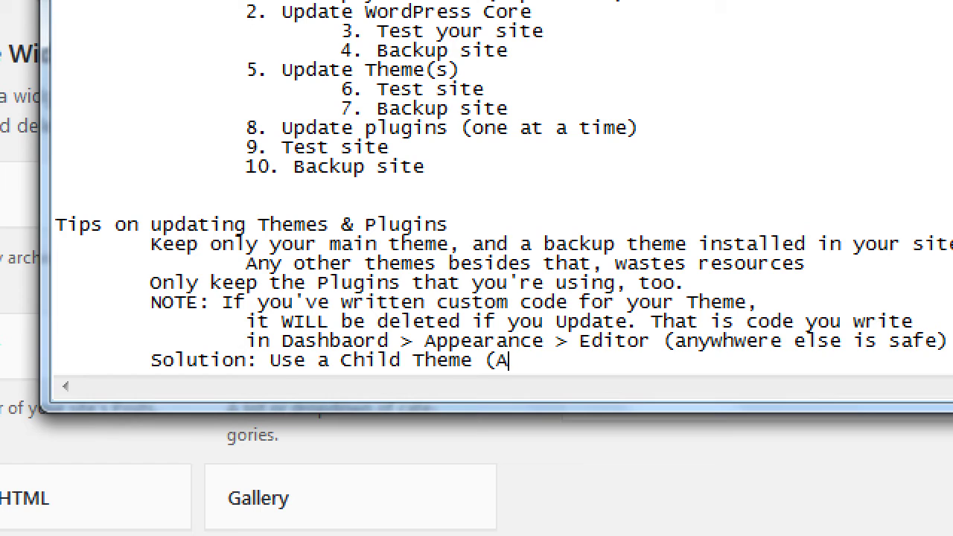
text(dvanced))
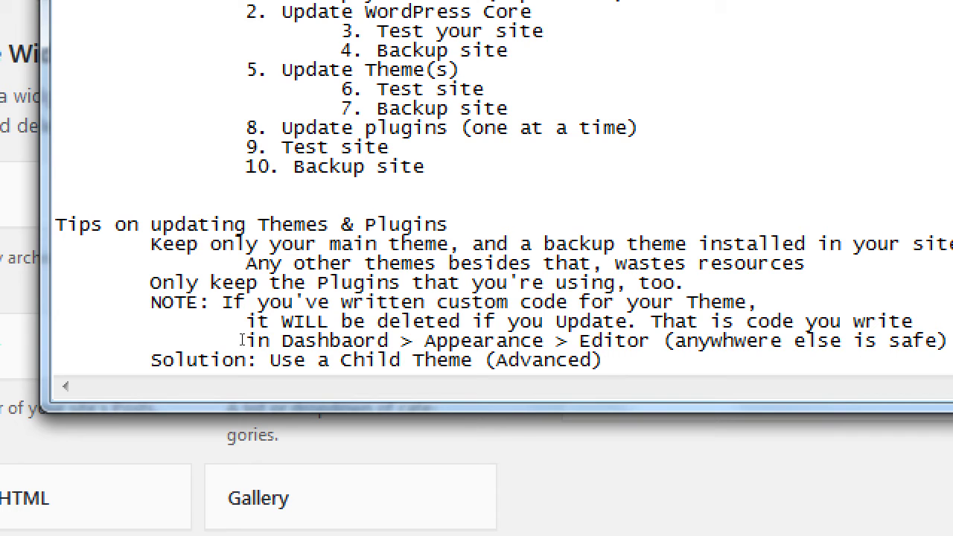
key(Return)
key(Tab)
key(ctrl+v)
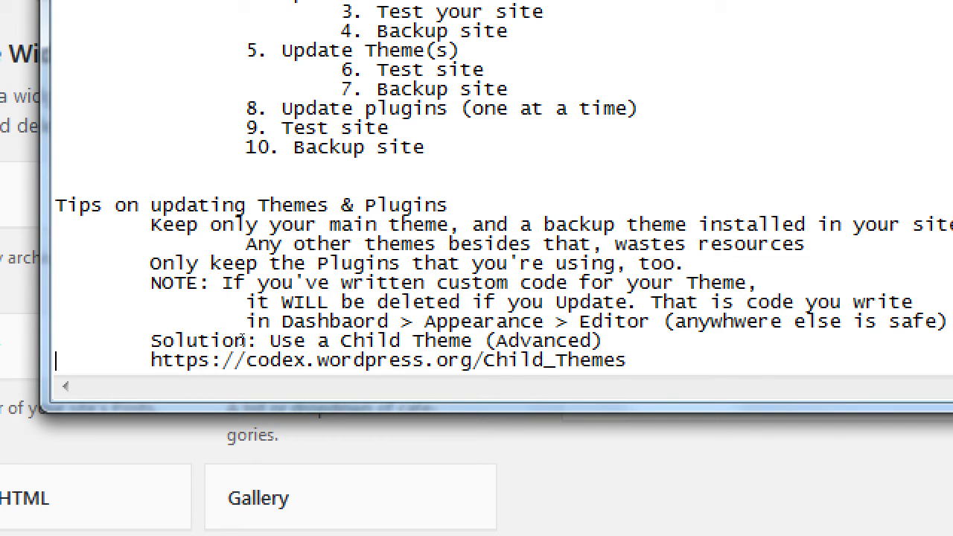
key(Right)
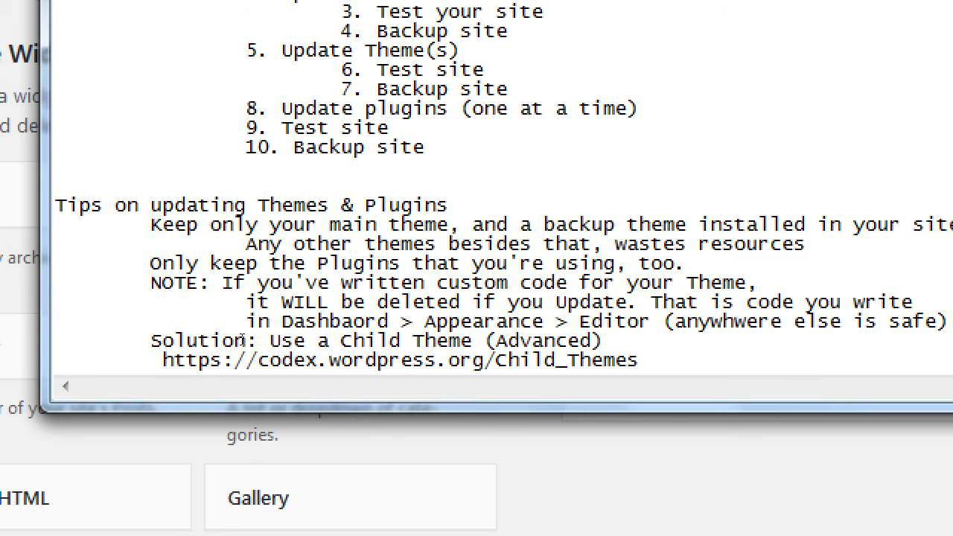
key(super+minus)
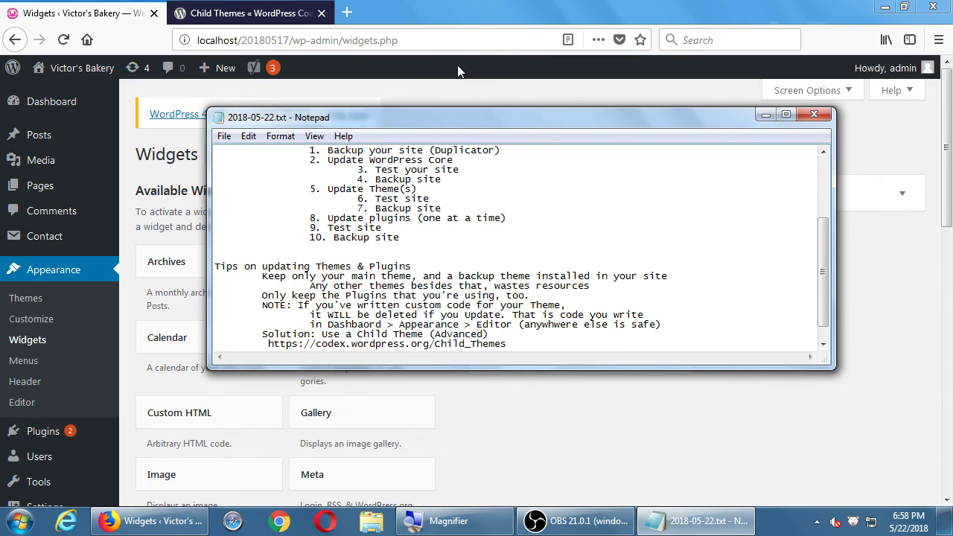
Skim the Codex Child Themes page in Firefox, through its instructions for creating a child theme, and close its tab
click(238, 14)
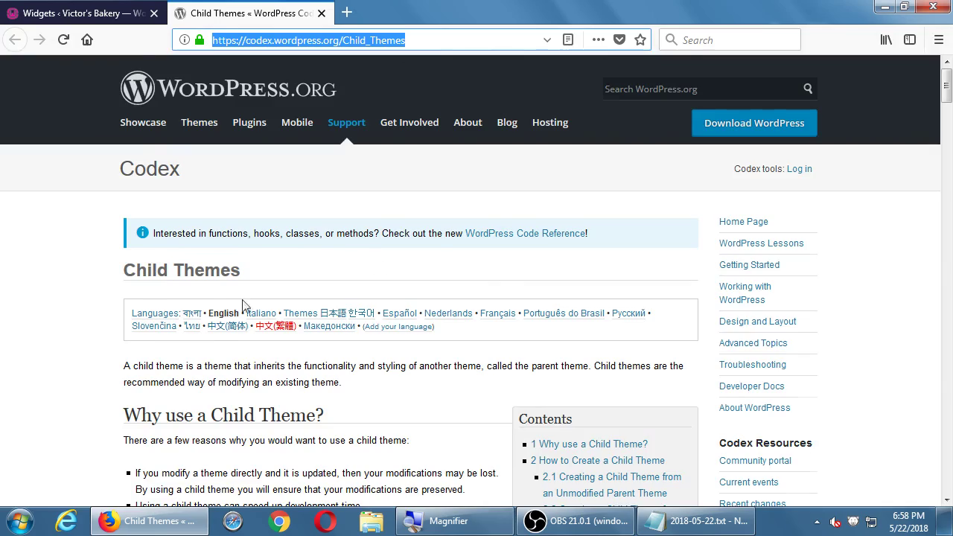
scroll(248, 307, down, 5)
scroll(137, 284, down, 14)
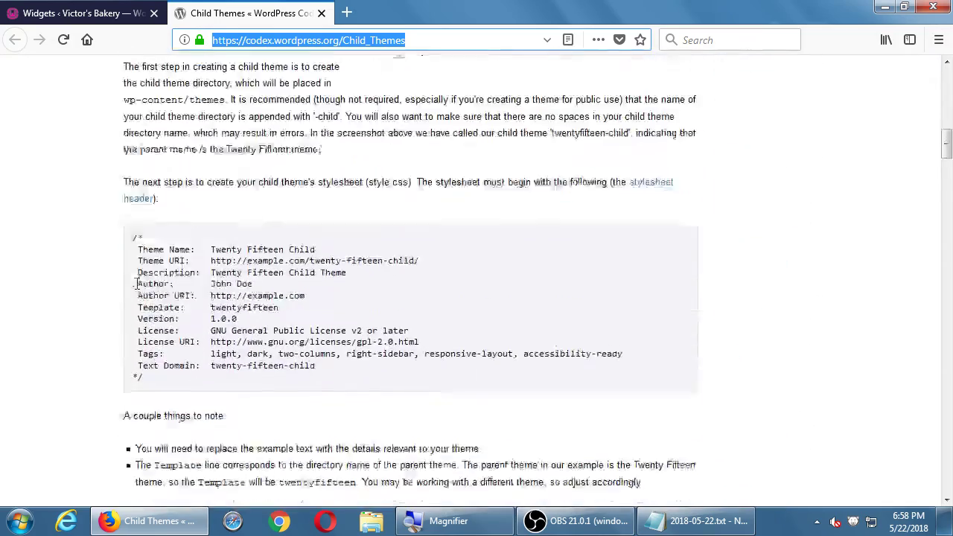
scroll(136, 284, down, 12)
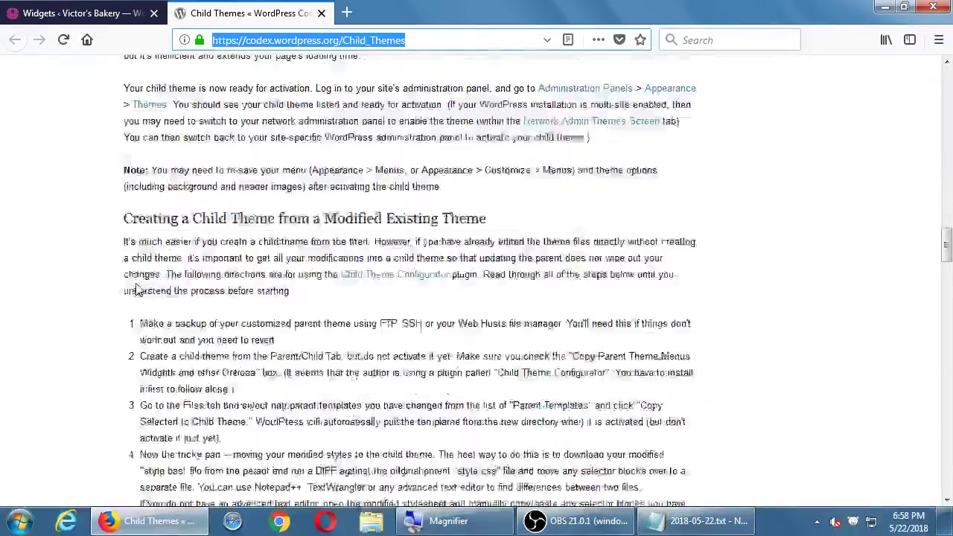
click(321, 14)
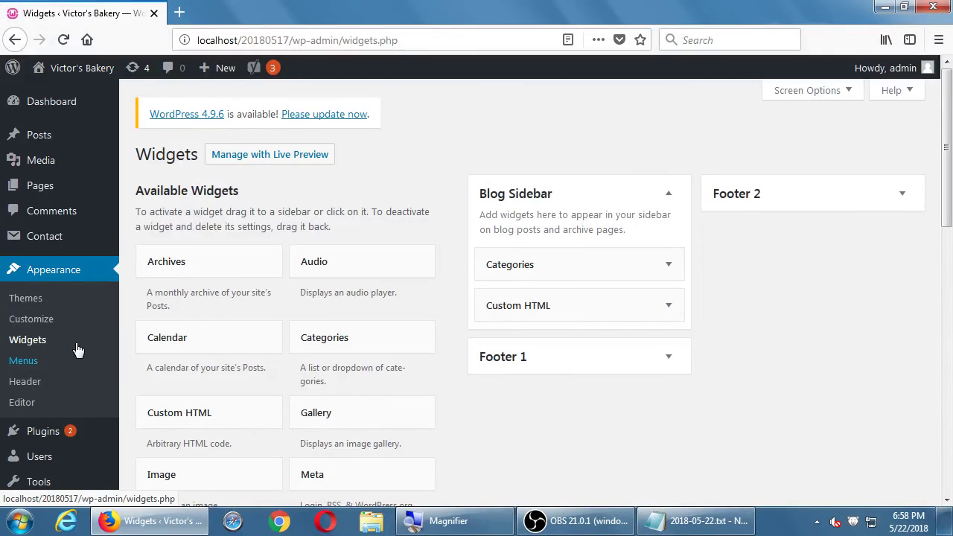
Open the site's Themes page, view the Twenty Seventeen theme's details and close them
click(51, 306)
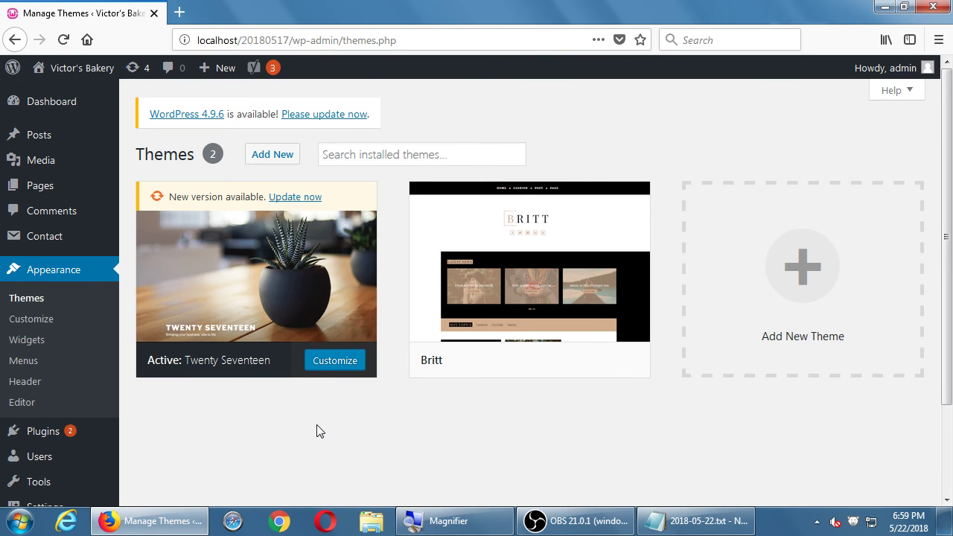
click(246, 270)
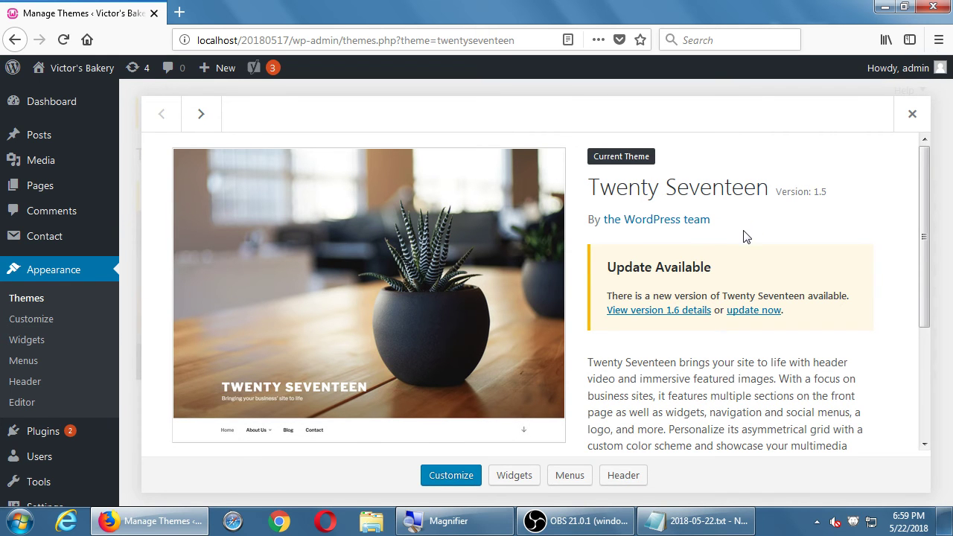
click(911, 114)
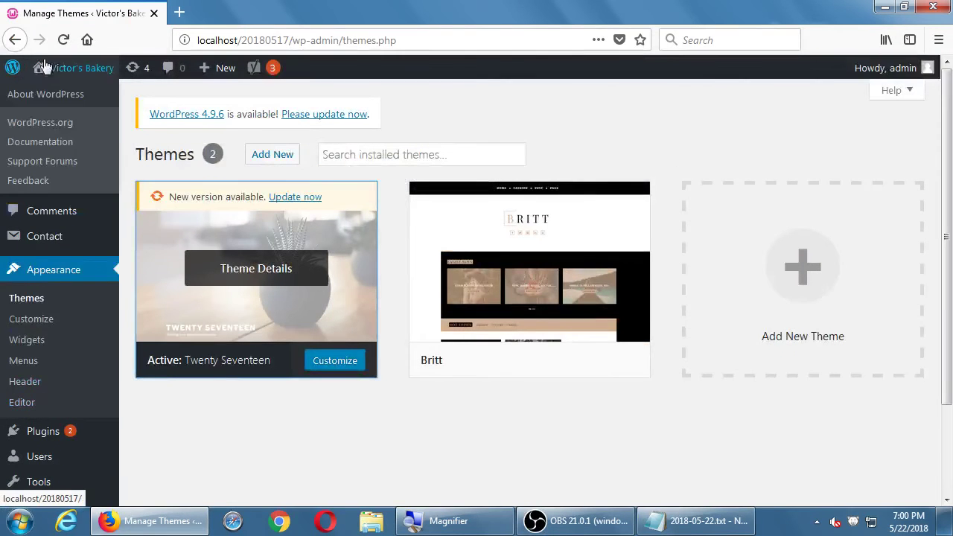
Open the WordPress Updates page and go to its Themes section
click(131, 70)
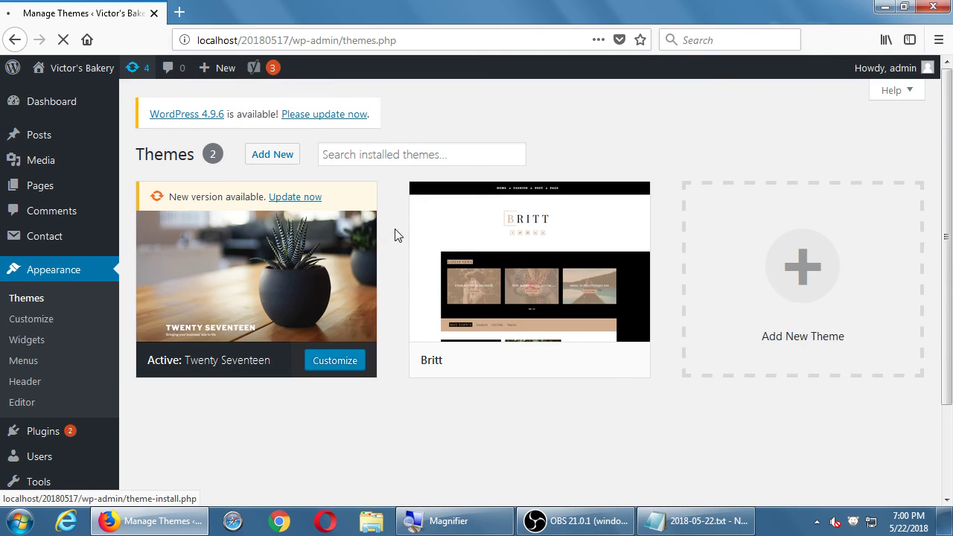
scroll(772, 196, down, 6)
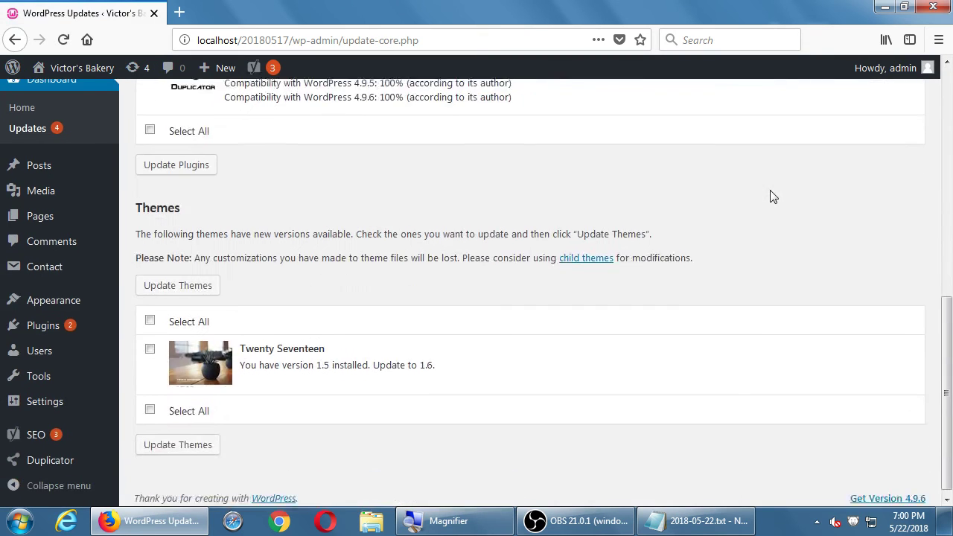
Review the easy and hard ways of updating in the Notepad notes, from the one-click update through the ten-item procedure
scroll(770, 196, up, 6)
click(700, 521)
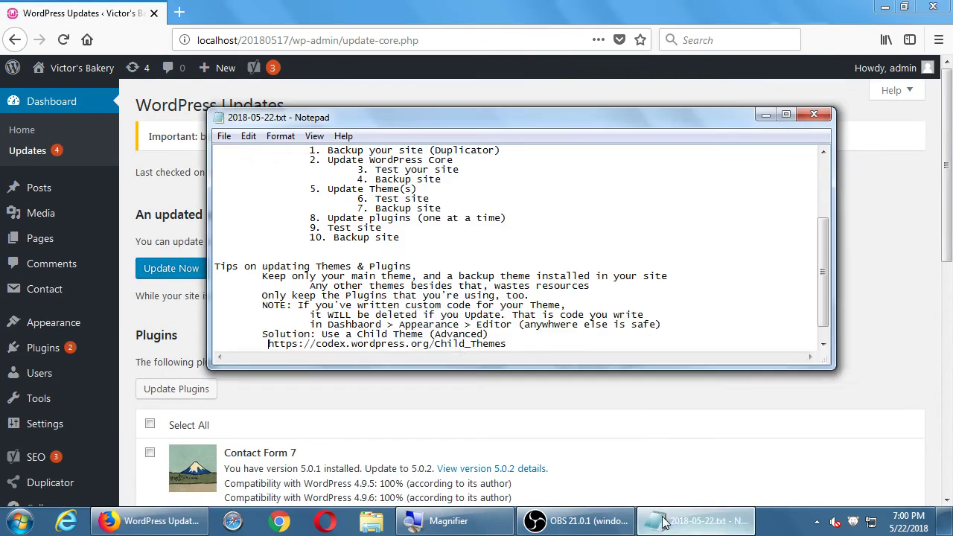
scroll(457, 335, up, 2)
scroll(457, 332, up, 1)
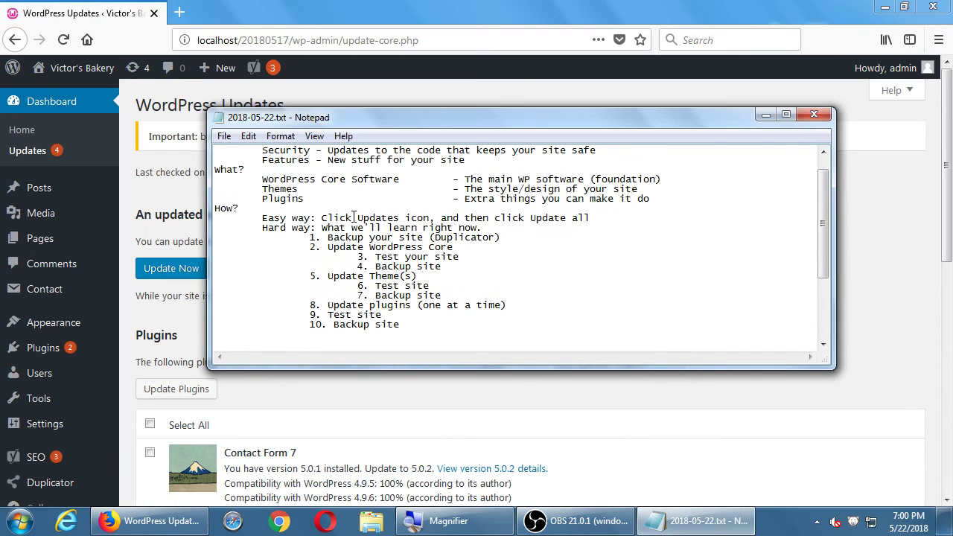
drag(352, 218, 431, 218)
click(353, 236)
drag(363, 228, 387, 324)
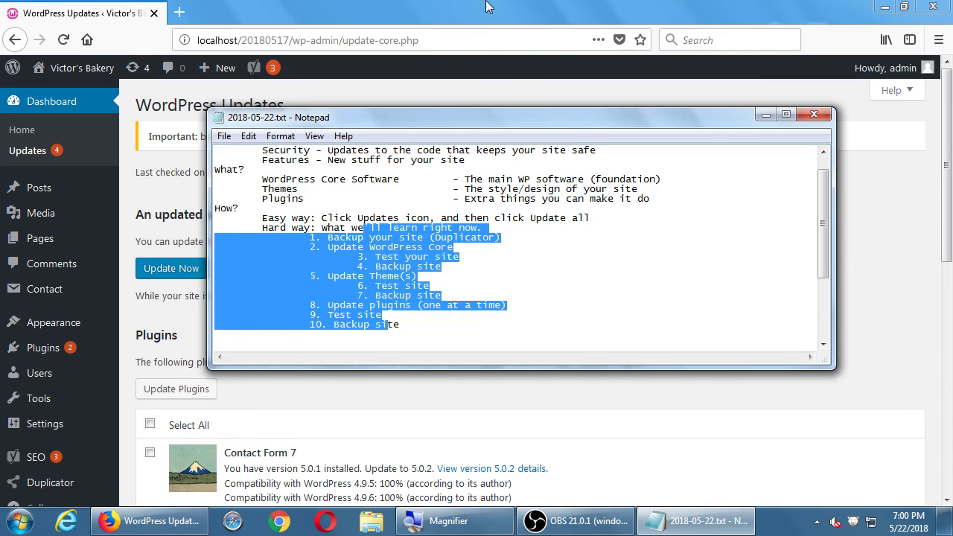
Return to Firefox, look over the core, plugin and theme sections of the WordPress Updates page, and update WordPress to 4.9.6
key(alt+Tab)
scroll(640, 215, down, 6)
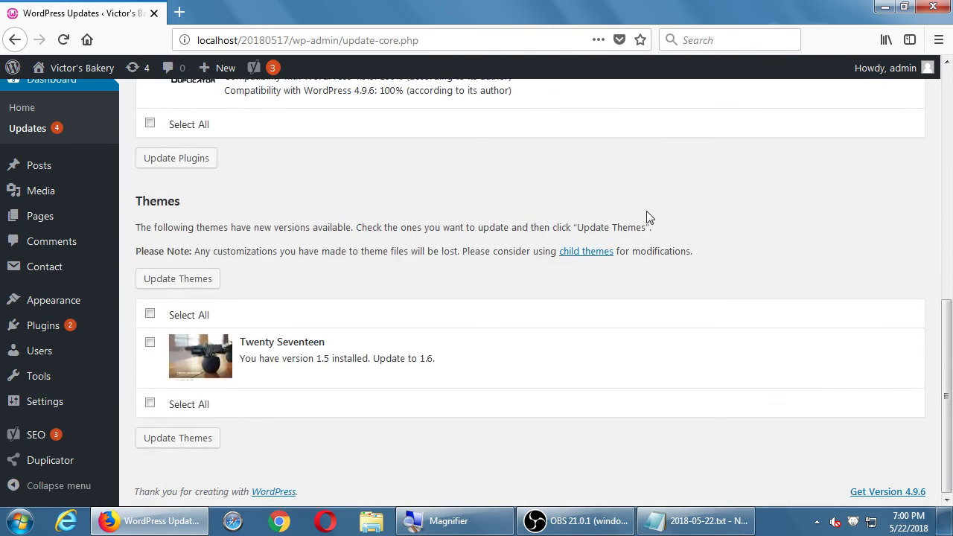
scroll(646, 216, up, 6)
scroll(646, 215, down, 6)
scroll(646, 216, up, 6)
scroll(646, 215, down, 3)
scroll(646, 216, down, 3)
scroll(646, 216, up, 6)
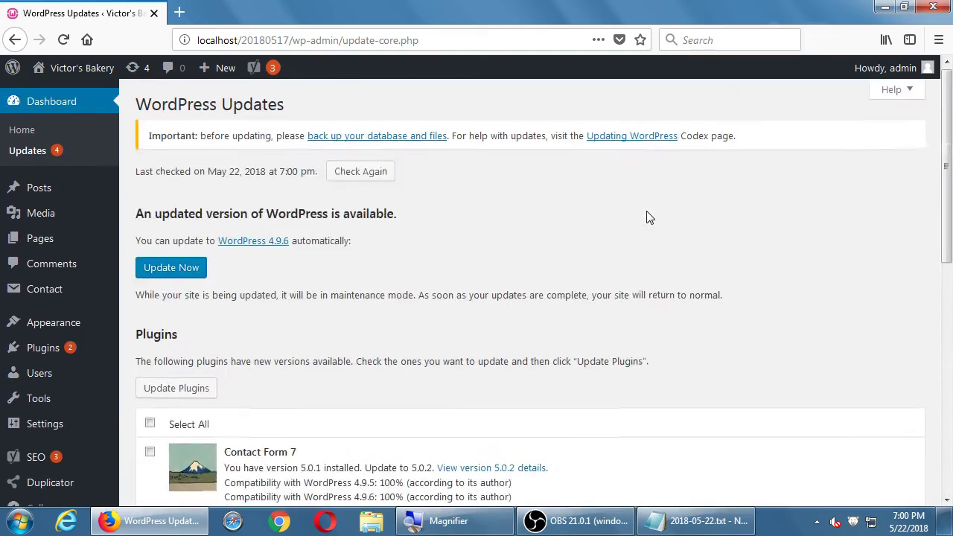
scroll(646, 216, down, 6)
scroll(646, 215, up, 6)
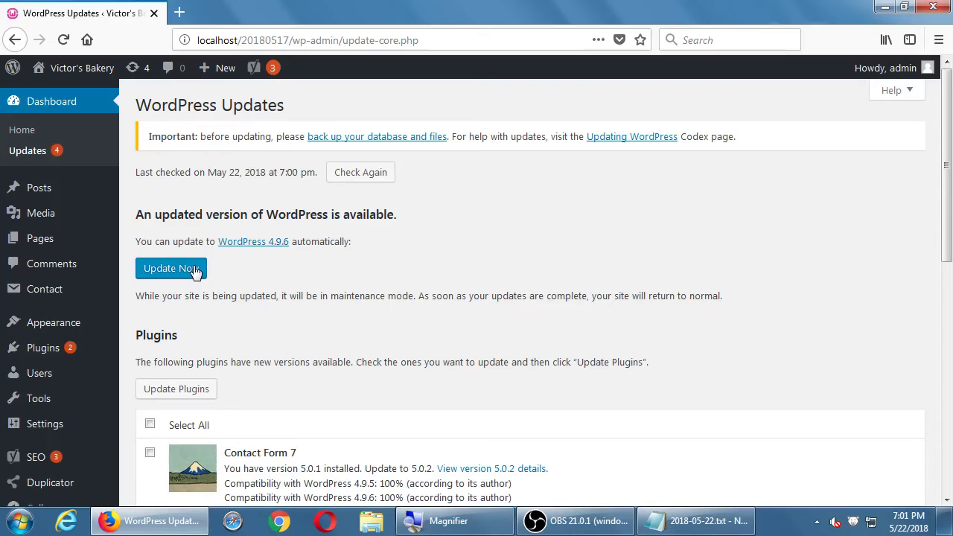
click(343, 254)
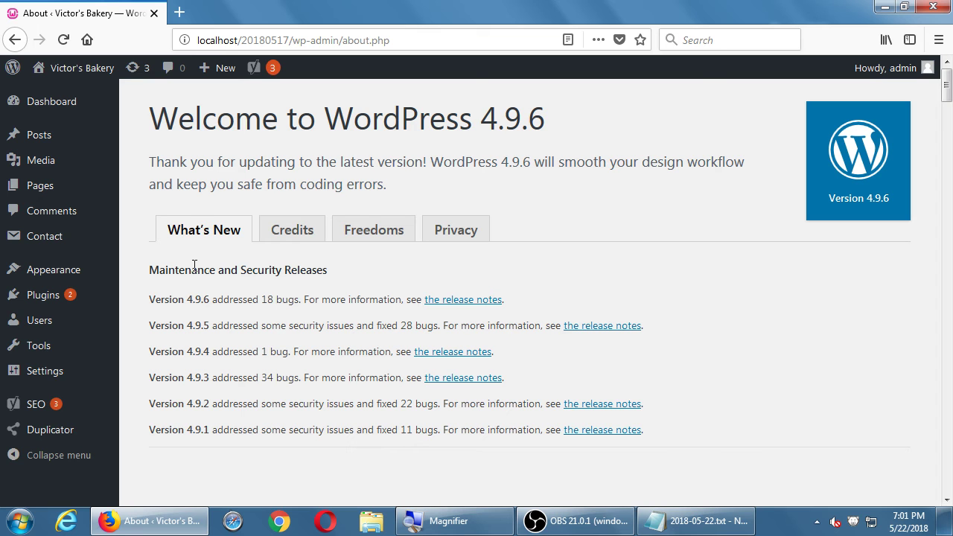
At the end of the Notepad notes, write "When you do updates, your site goes to Maintenance Mode and then"
click(714, 519)
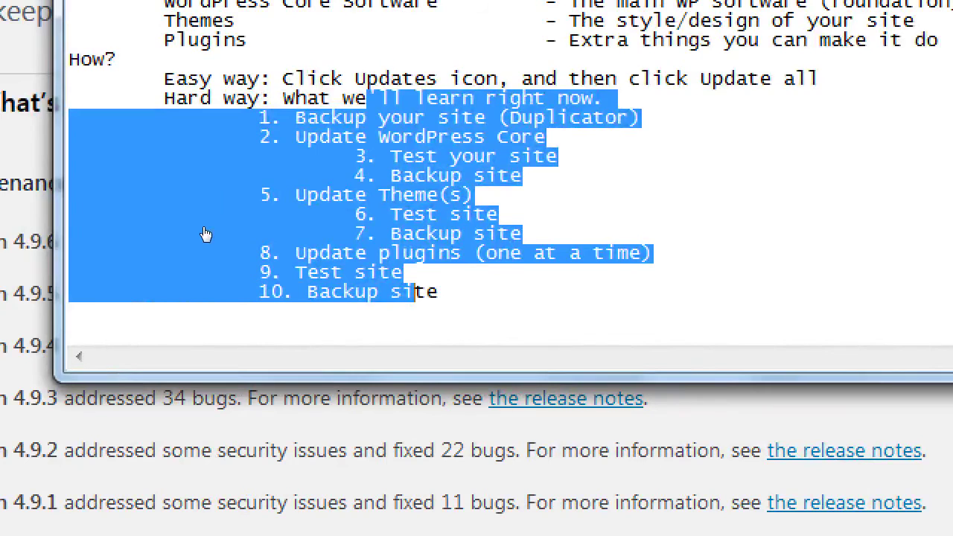
key(ctrl+End)
text(When y)
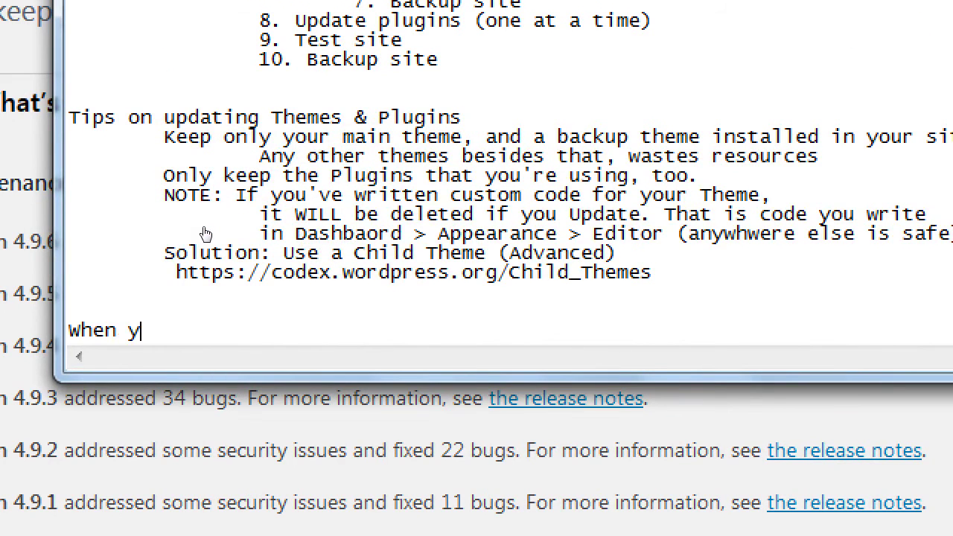
text(ou do upd)
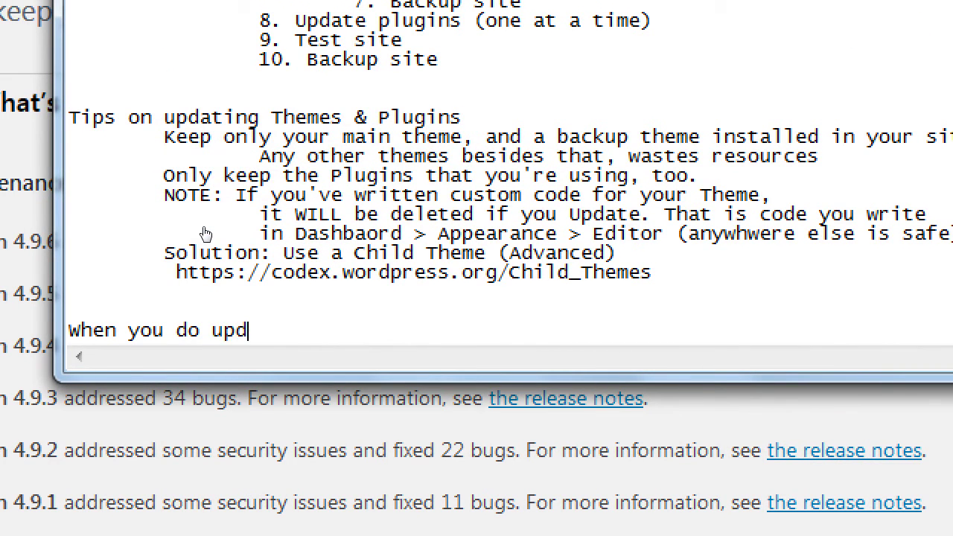
text(ates, your site goes)
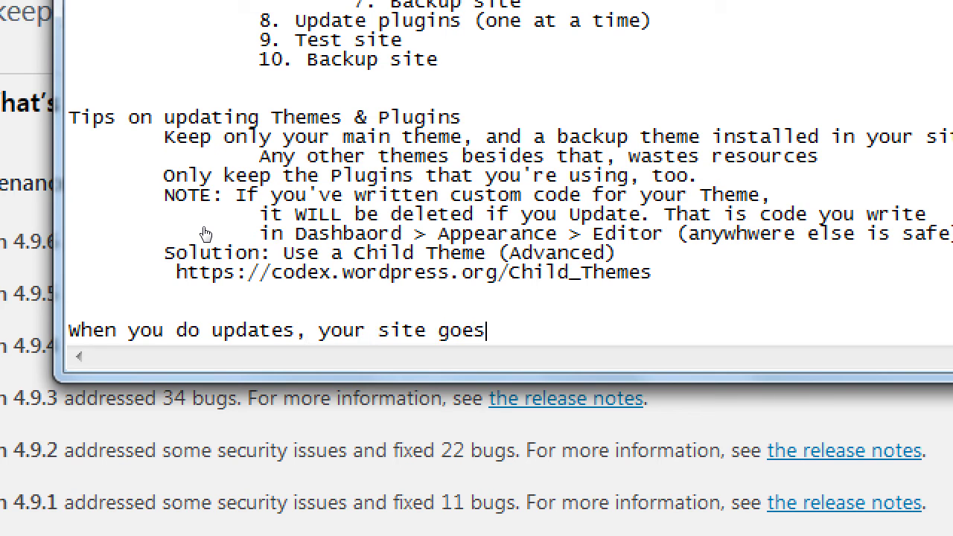
text( to Maintenen)
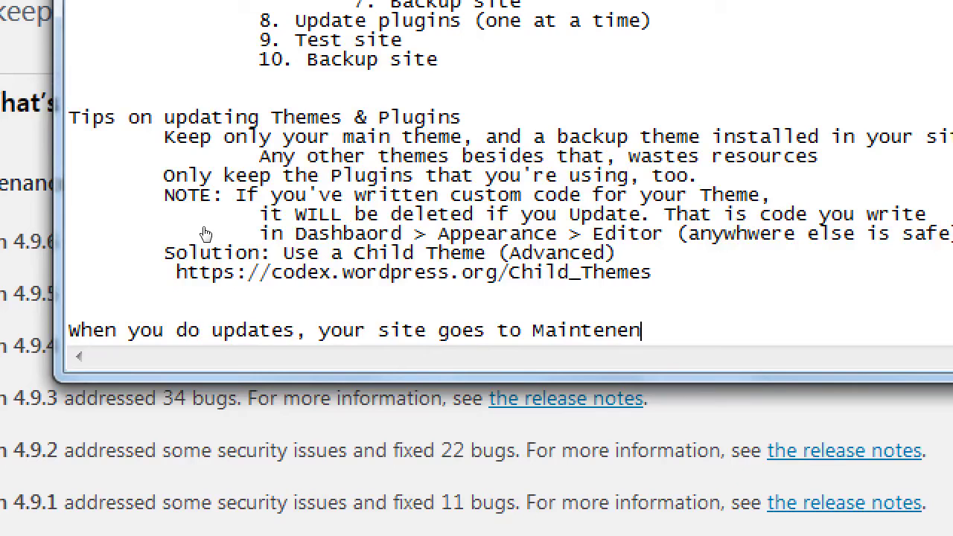
text(c)
key(BackSpace)
key(BackSpace)
key(BackSpace)
text(ance mode)
key(BackSpace)
key(BackSpace)
key(BackSpace)
key(BackSpace)
text(Mode and then)
Continue the maintenance mode sentence on an indented new line with "turn back to normal after."
key(Return)
key(Tab)
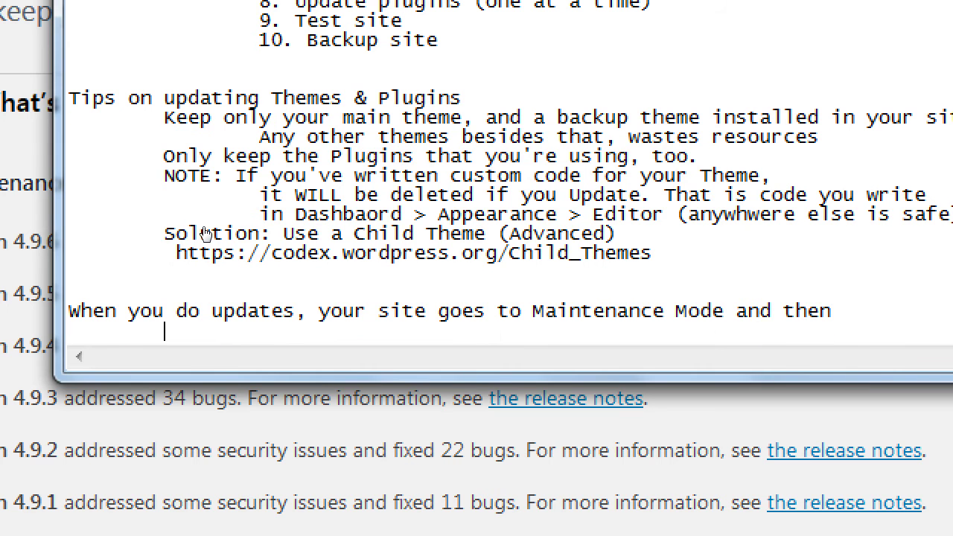
text(turn back to nr)
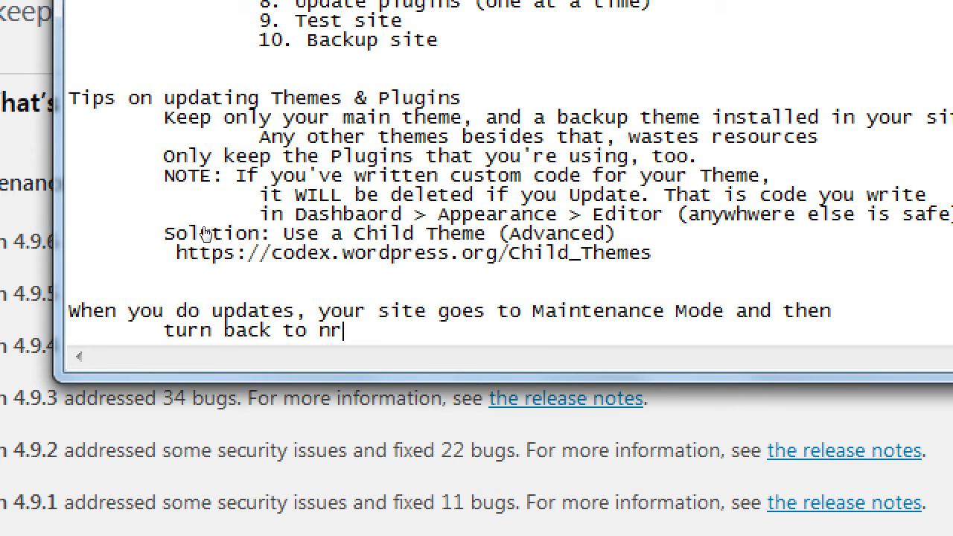
text(omal)
key(BackSpace)
key(BackSpace)
key(BackSpace)
key(BackSpace)
key(BackSpace)
text(ormal after.)
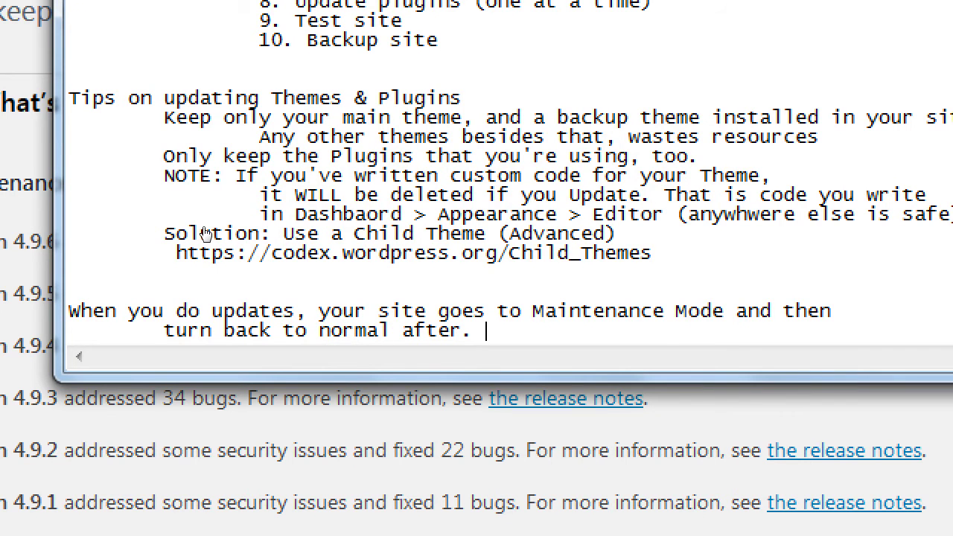
Add another indented line reading "So, you may want to do updates during low traffic times."
key(Return)
key(Tab)
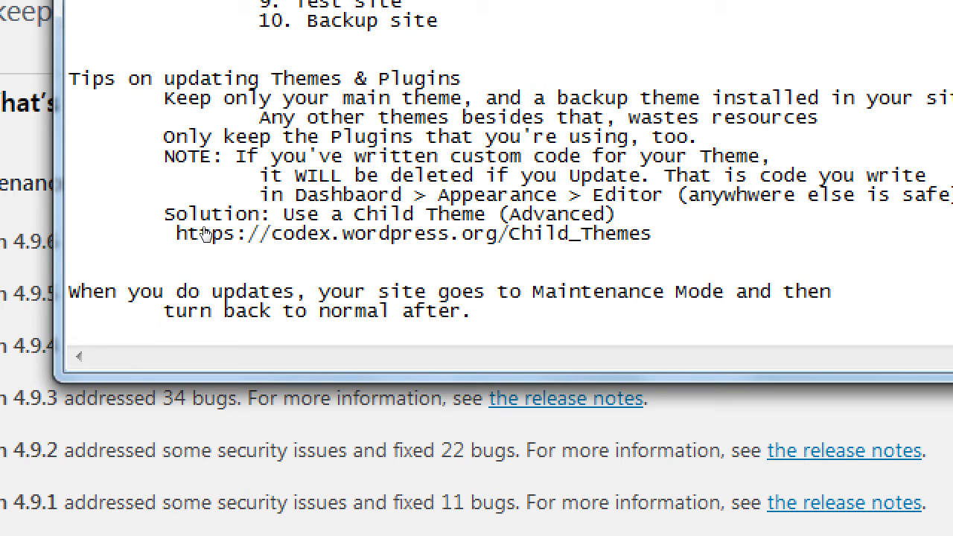
text(So, you may want to)
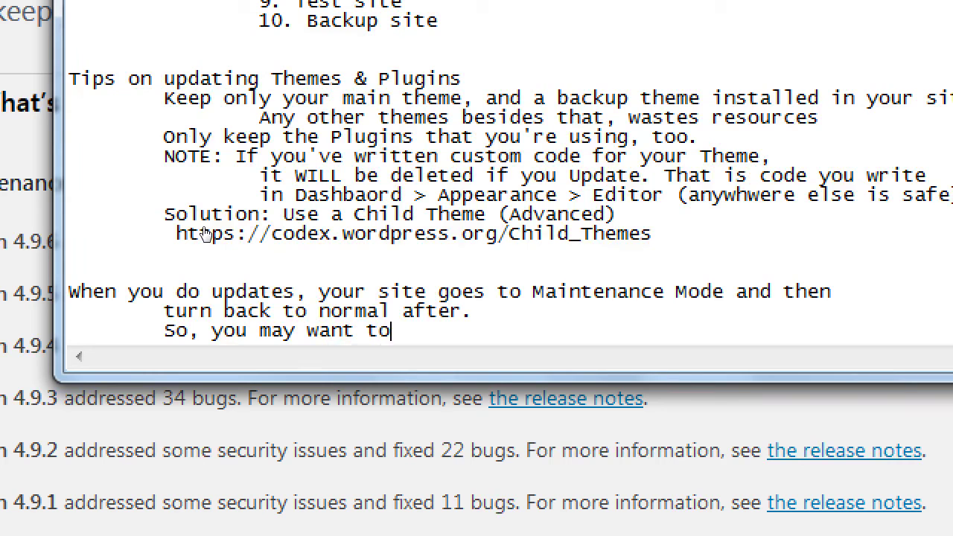
text( do updates during low )
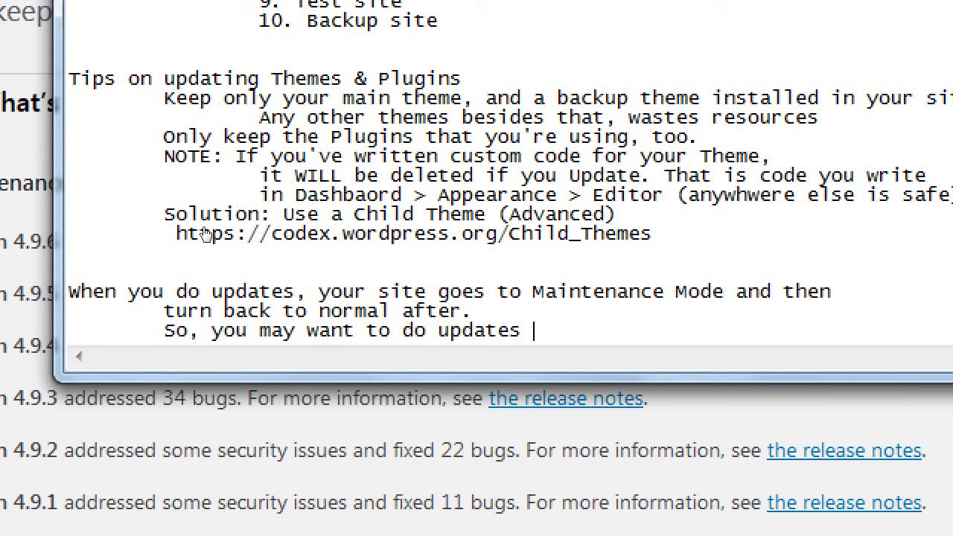
text(traffic times.)
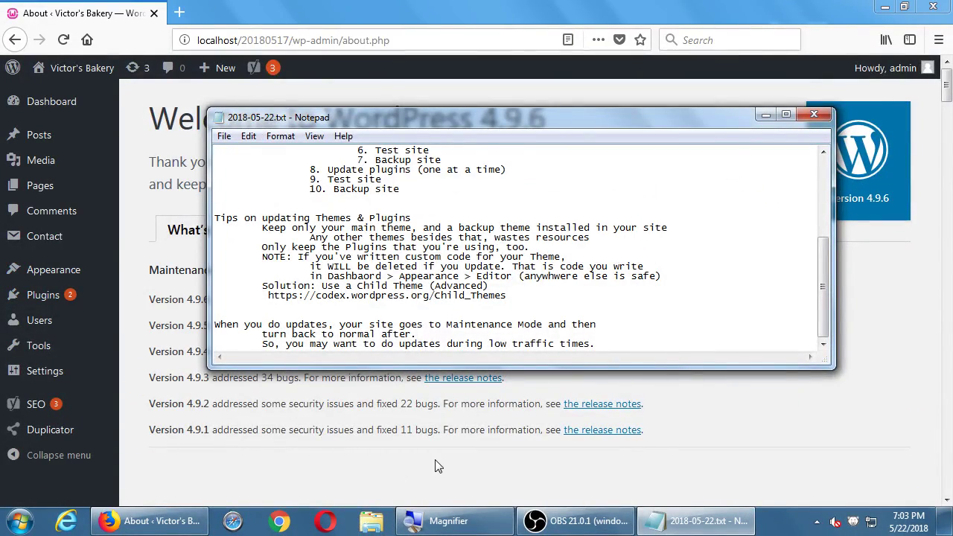
Open the Computer view in Windows Explorer, select the Corsair32Gb (F:) drive to examine its storage space, and return to Firefox
key(super+e)
click(624, 252)
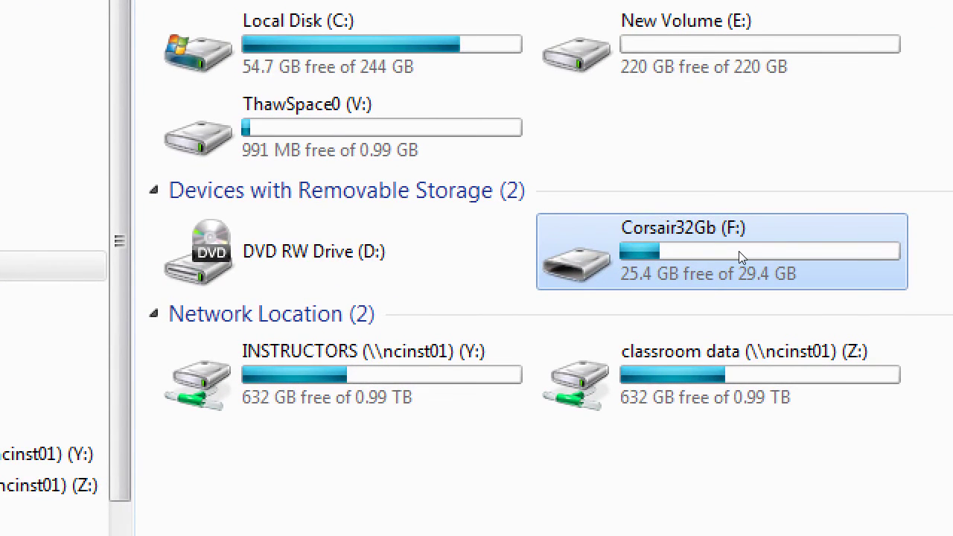
mouse_move(738, 252)
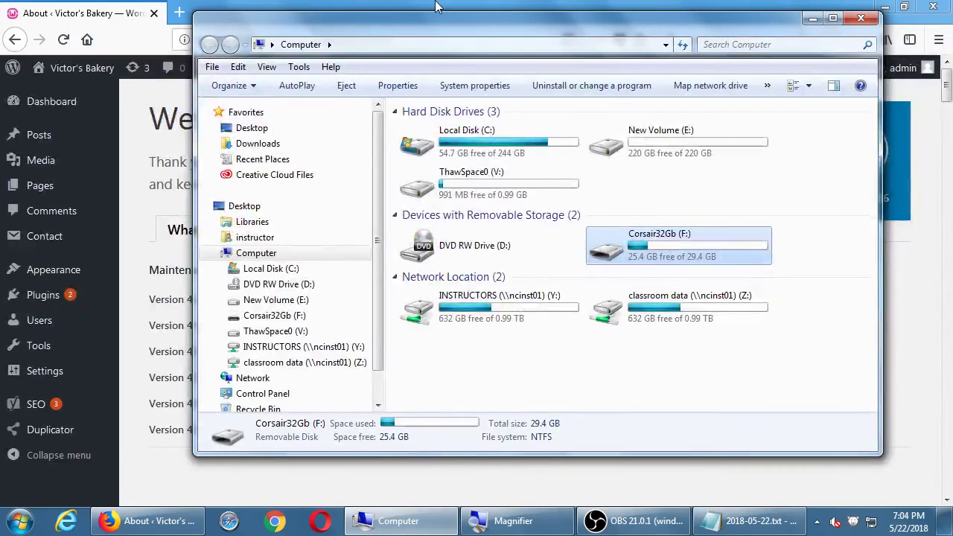
click(358, 6)
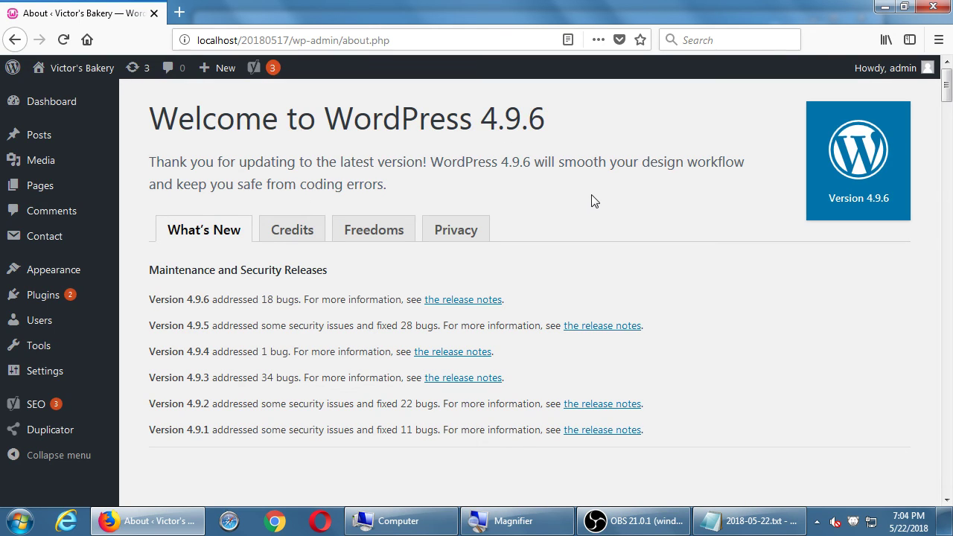
Examine the WordPress 4.9.6 release notes down to the detailed changes, and close their tab to return to the About page
drag(259, 299, 300, 297)
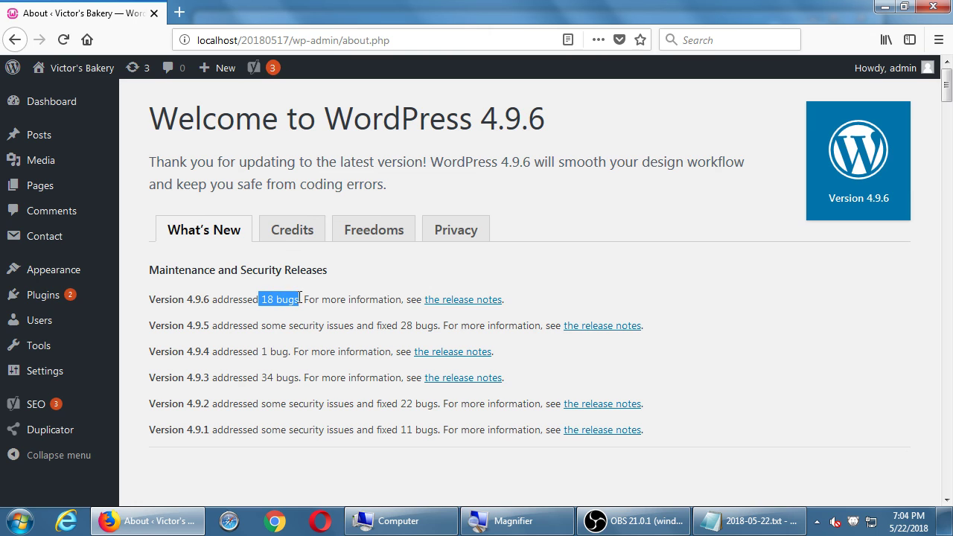
click(459, 302)
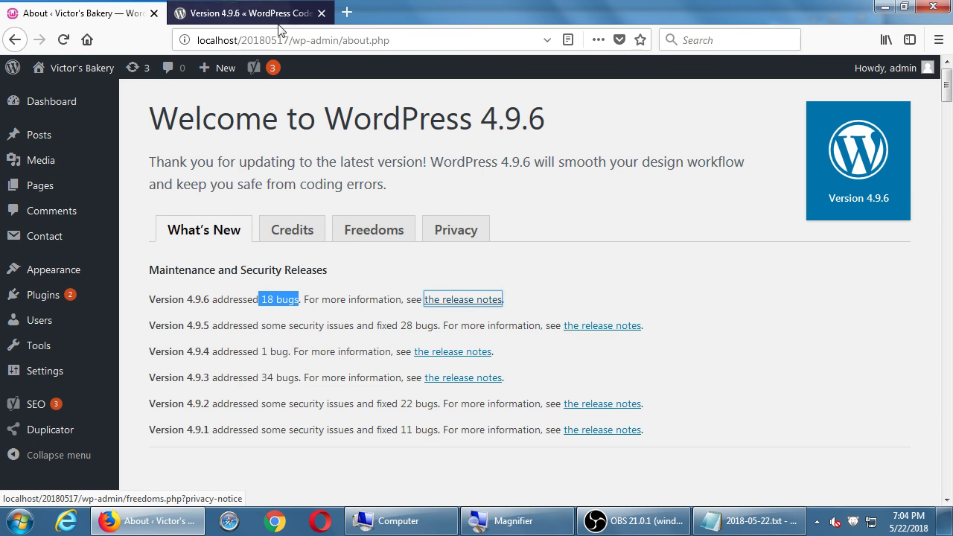
scroll(312, 245, down, 10)
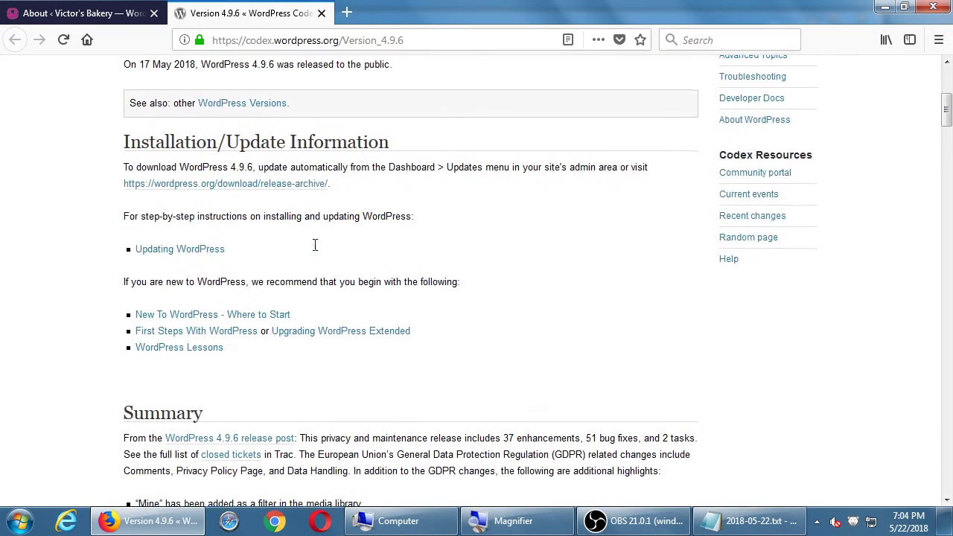
scroll(315, 245, down, 5)
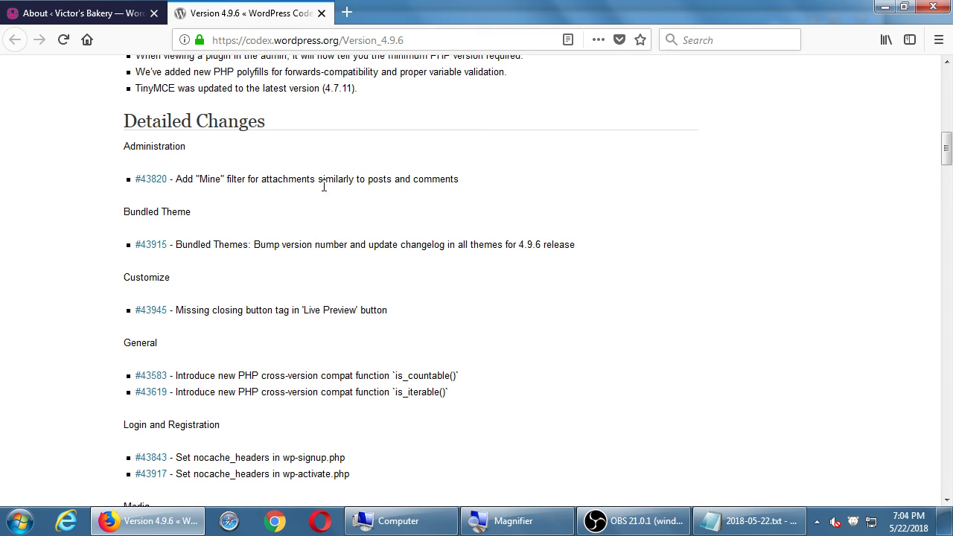
drag(212, 308, 373, 313)
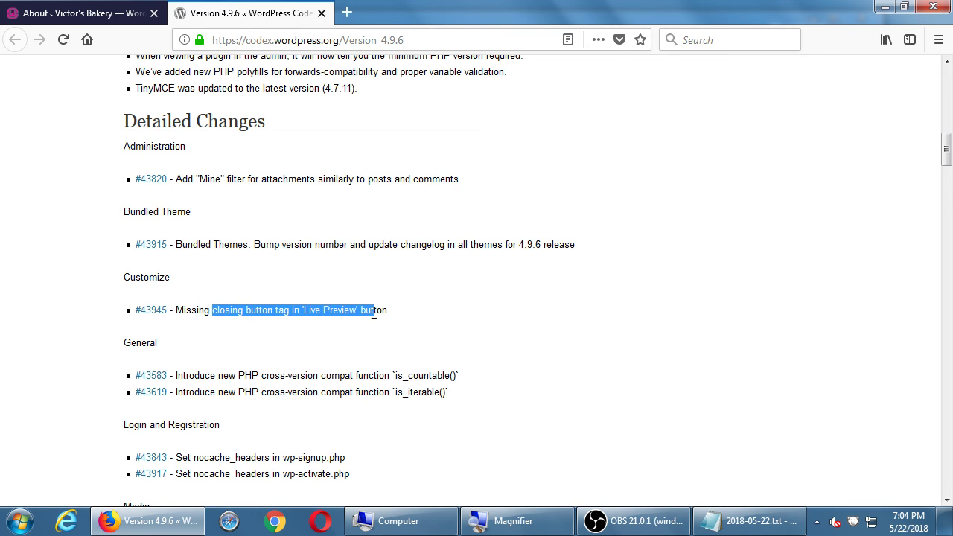
click(311, 392)
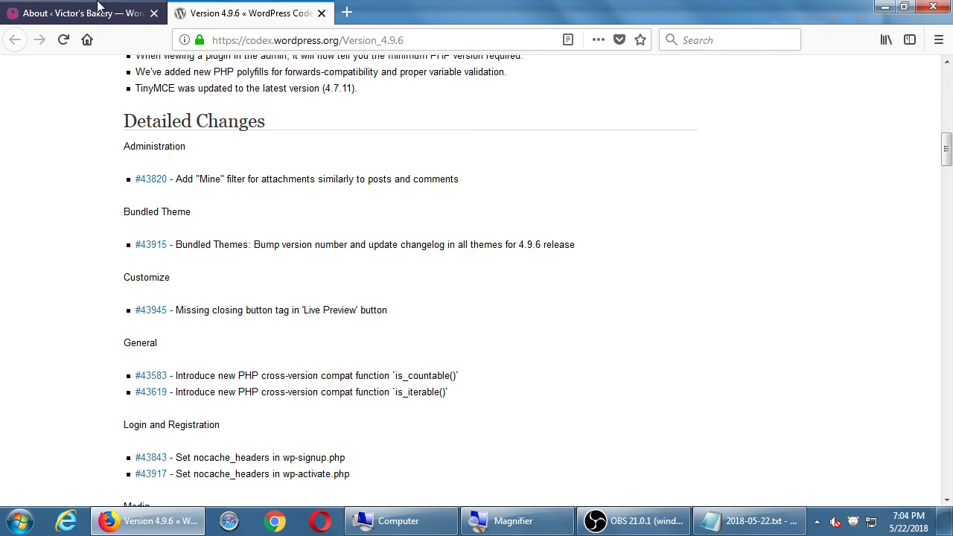
middle_click(256, 11)
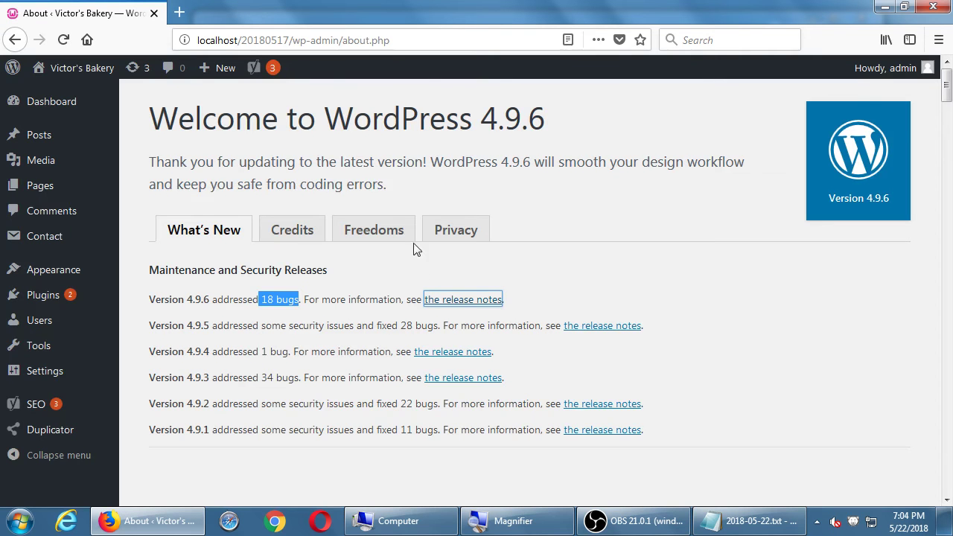
click(289, 353)
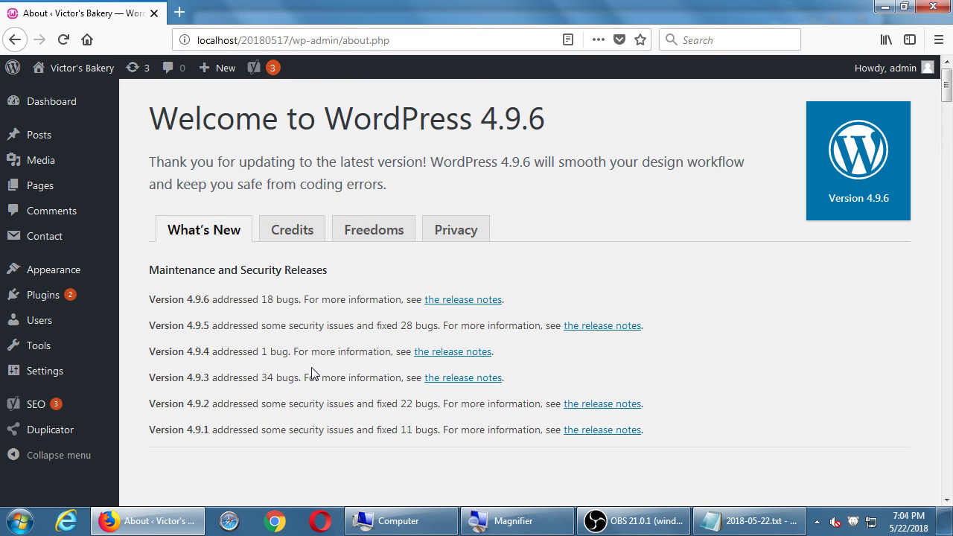
Update the Twenty Seventeen theme to version 1.6 from the WordPress Updates page, checking the note about lost customizations first
click(136, 69)
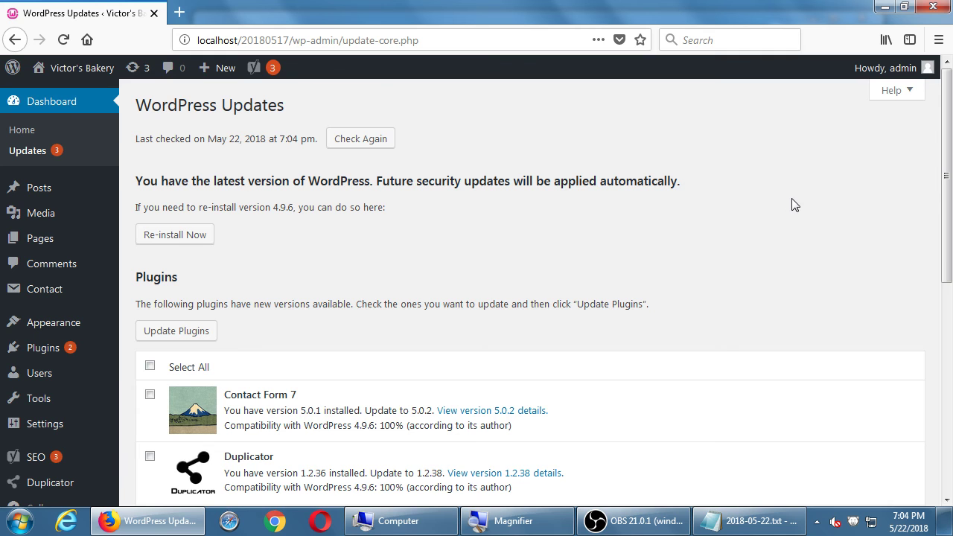
scroll(795, 204, down, 5)
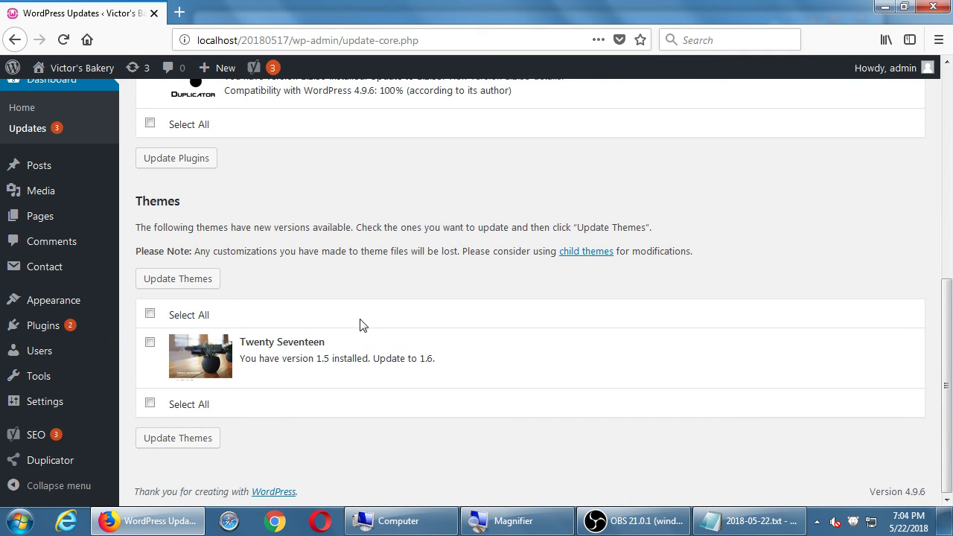
click(150, 343)
drag(213, 252, 250, 252)
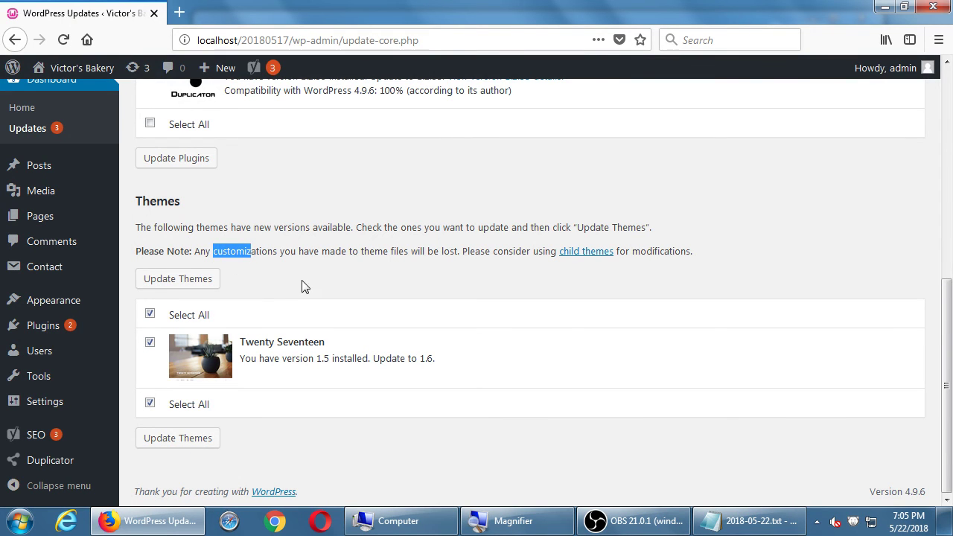
mouse_move(83, 307)
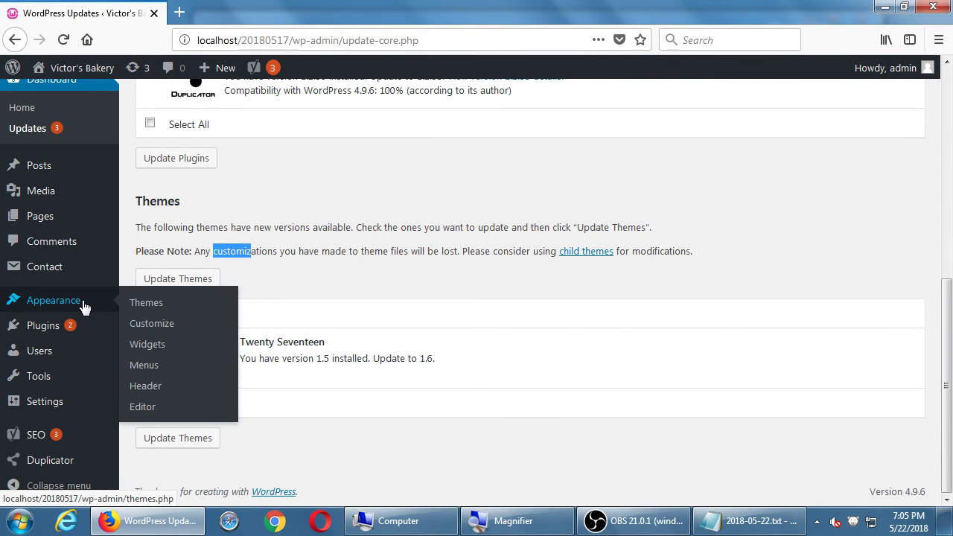
click(349, 286)
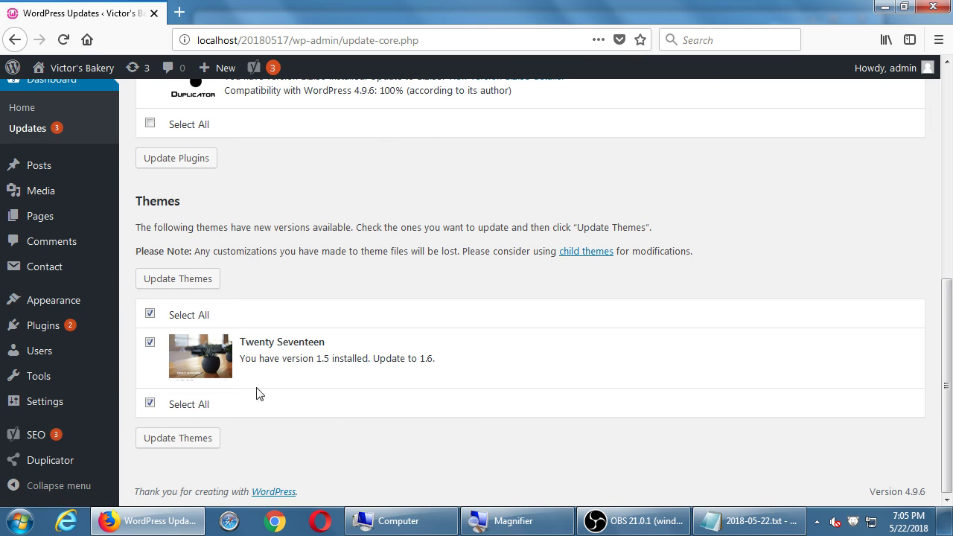
click(209, 439)
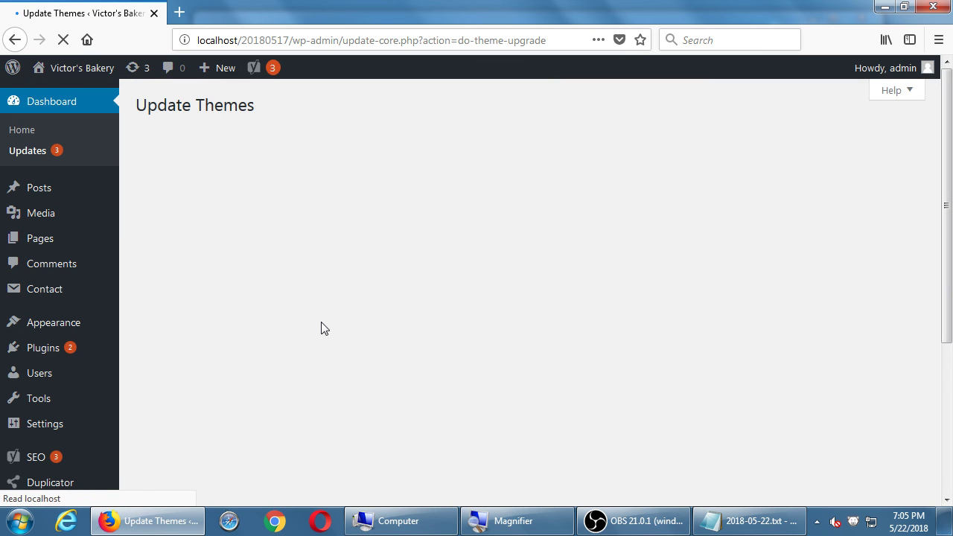